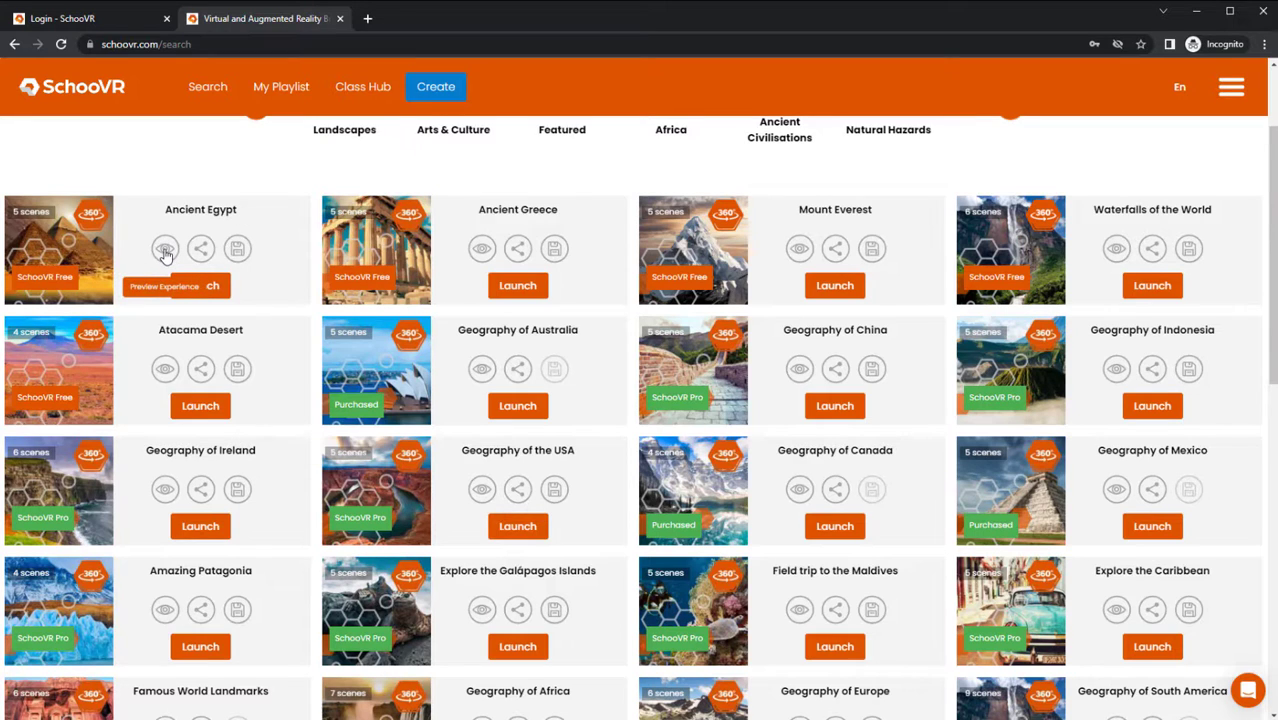
Preview the Ancient Egypt experience's description and view its options for sharing a student assignment.
click(165, 249)
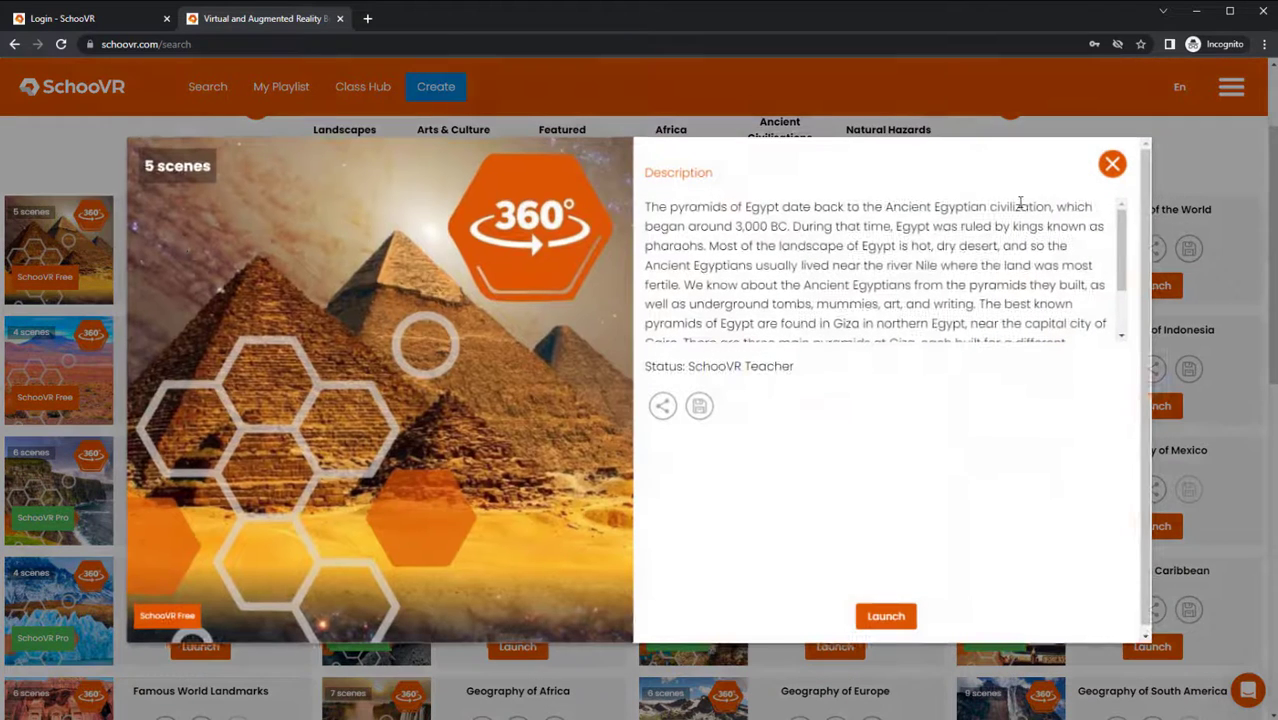
click(1114, 166)
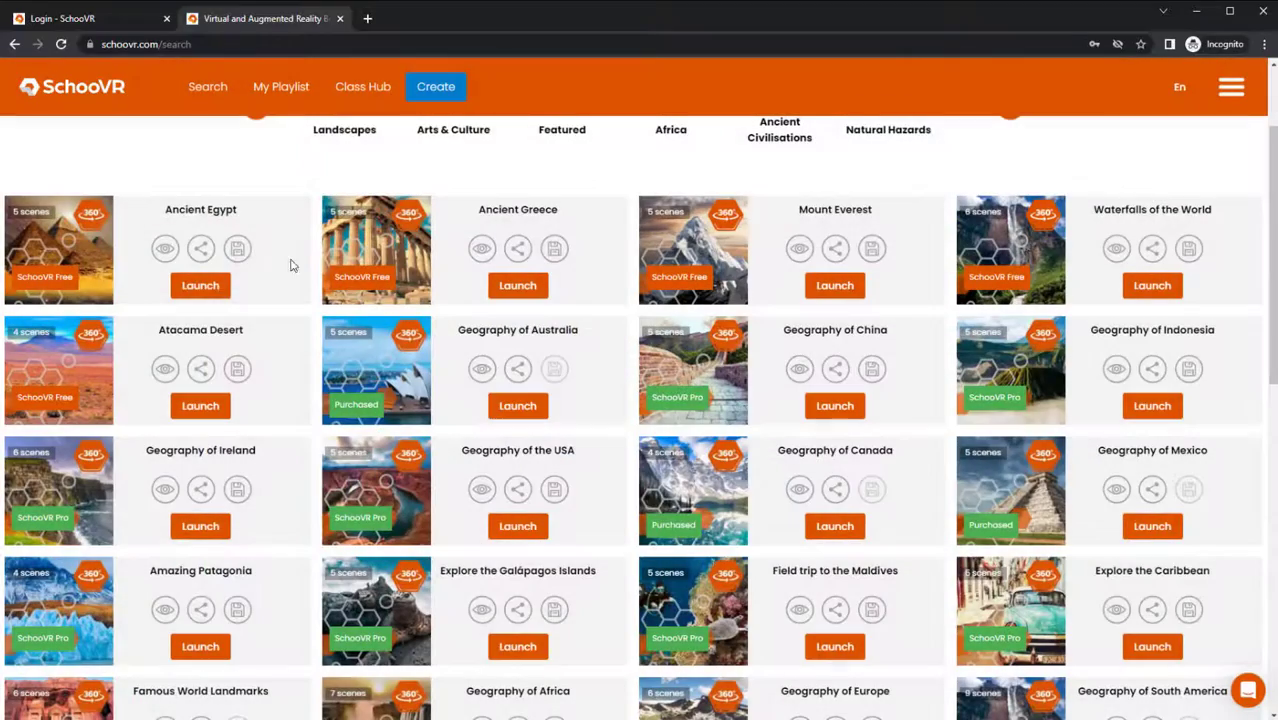
click(201, 250)
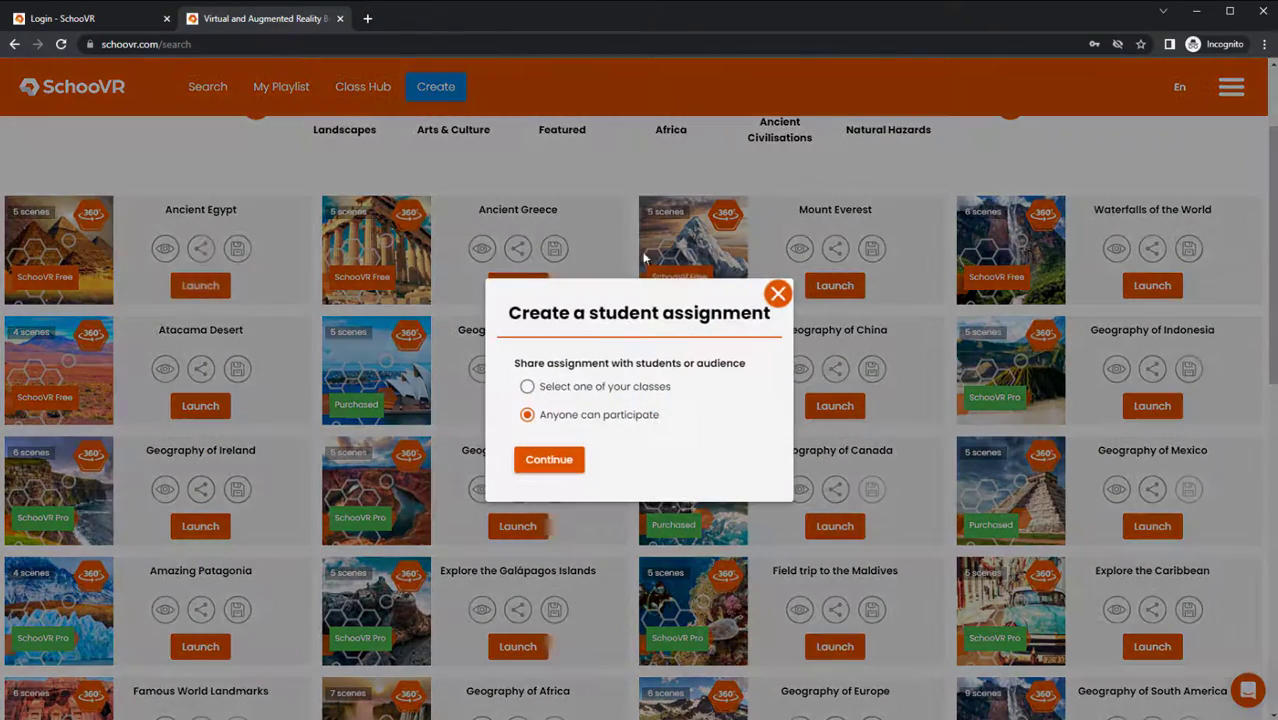
click(777, 294)
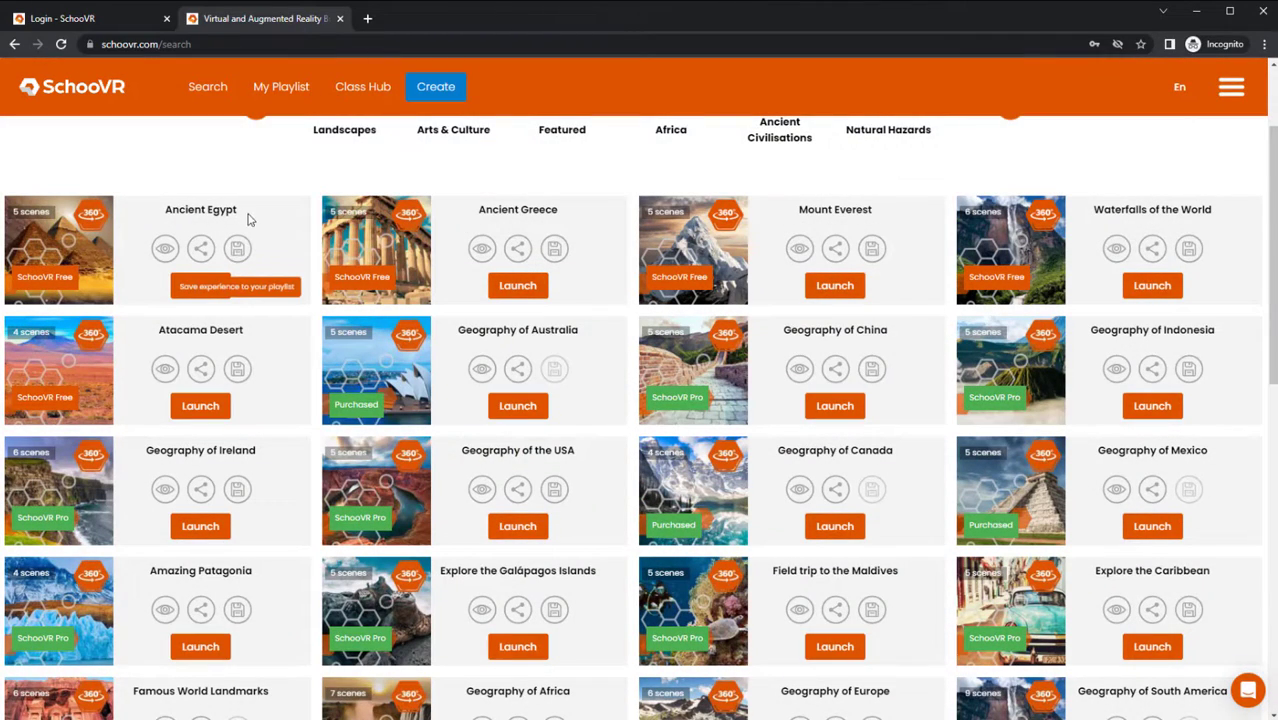
Save the Ancient Egypt experience to the playlist and show the playlist's saved experiences.
click(238, 249)
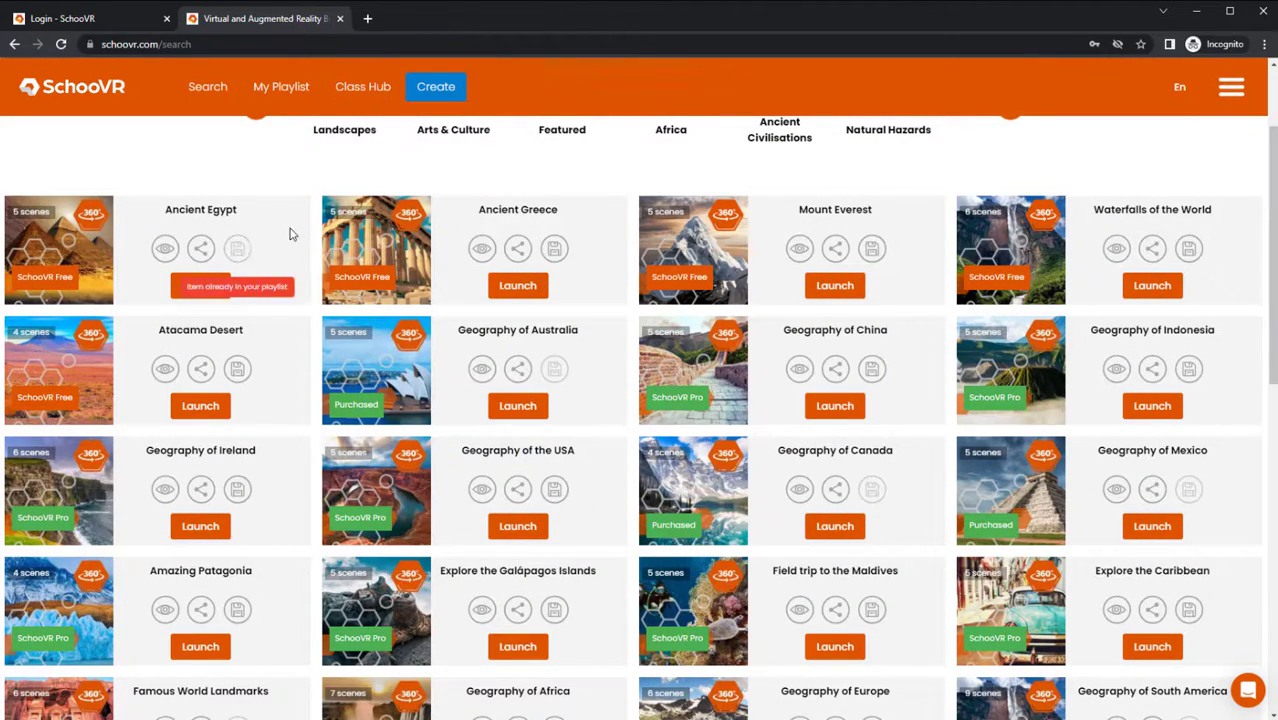
scroll(294, 234, up, 2)
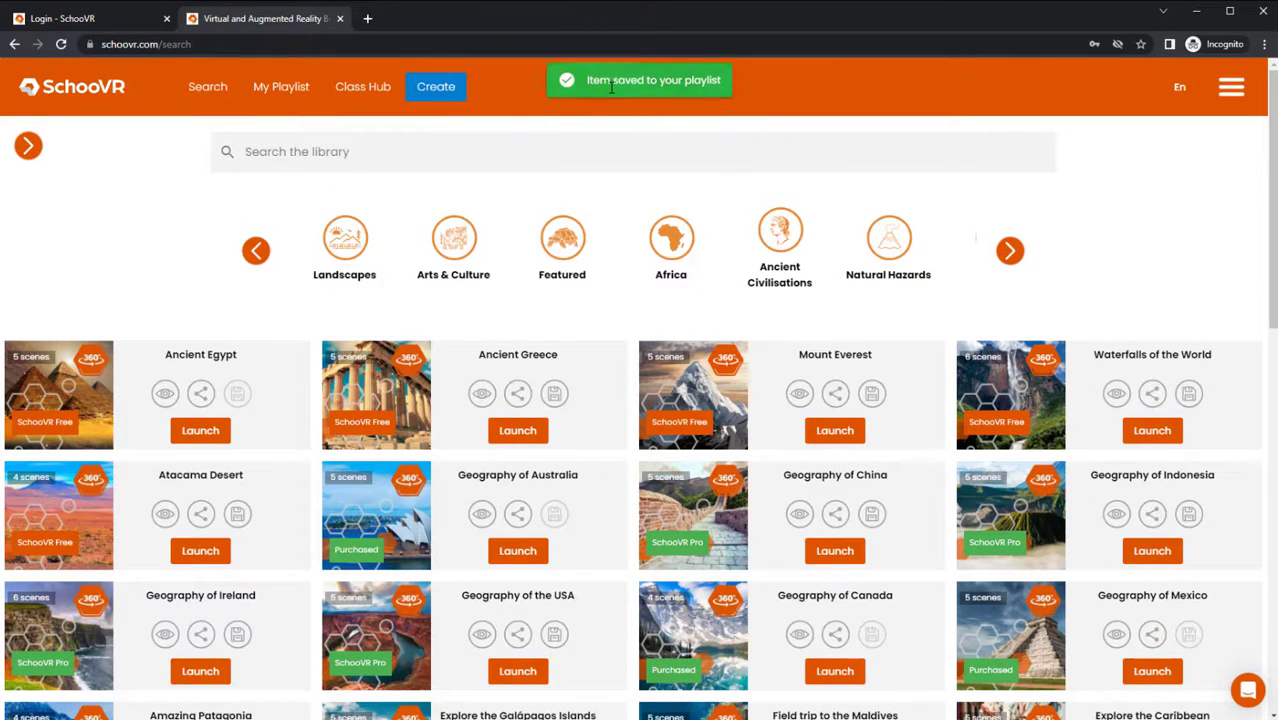
click(287, 88)
click(403, 205)
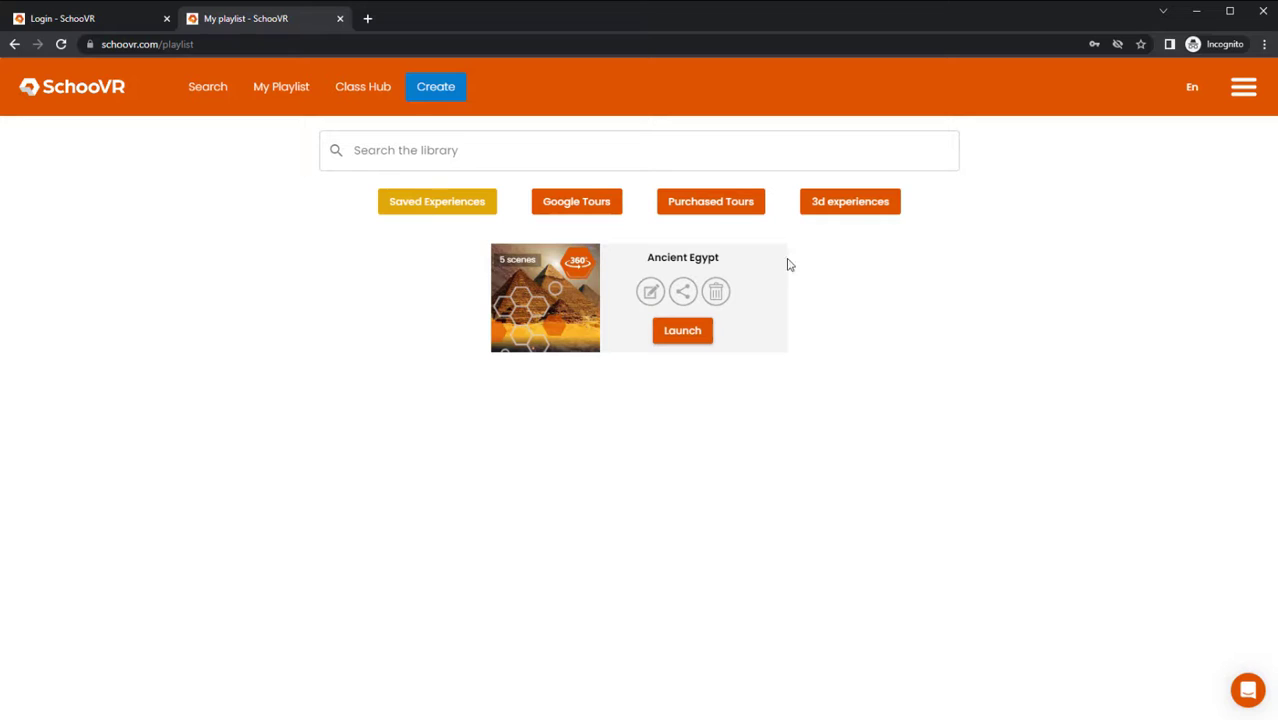
Open the saved Ancient Egypt experience for editing, keep its title and description, and continue to the panorama library.
click(650, 292)
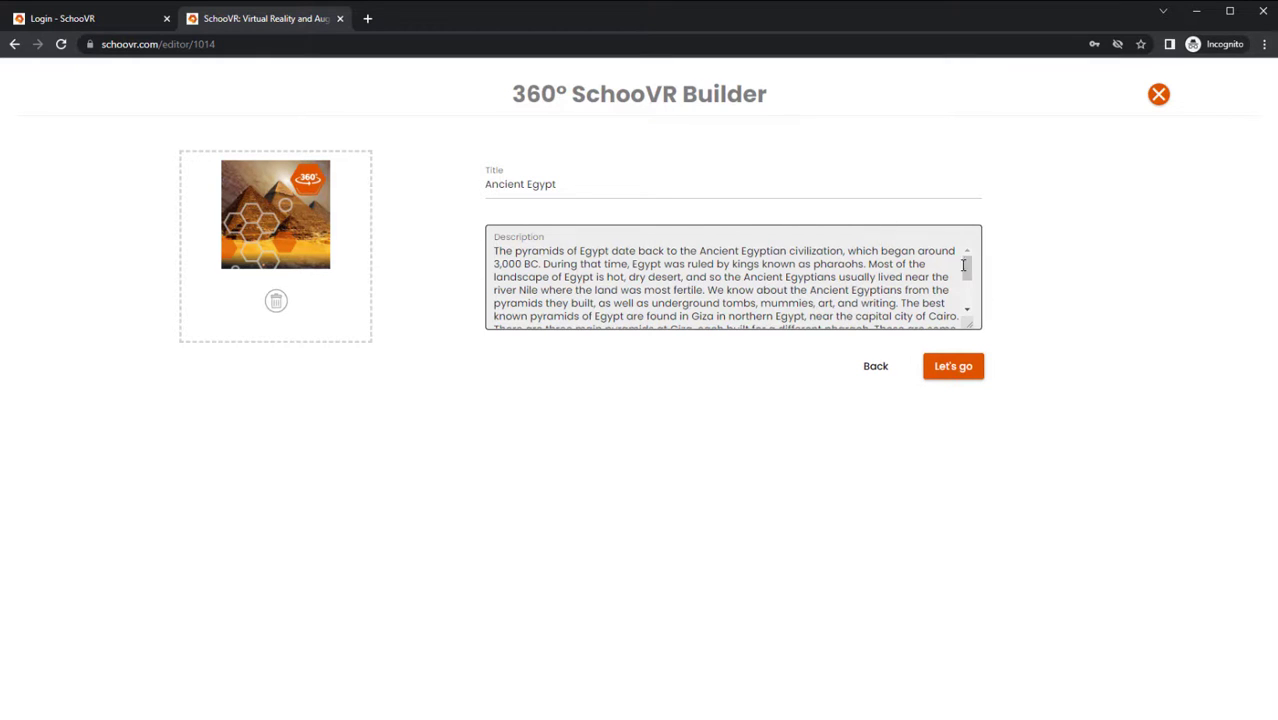
click(953, 376)
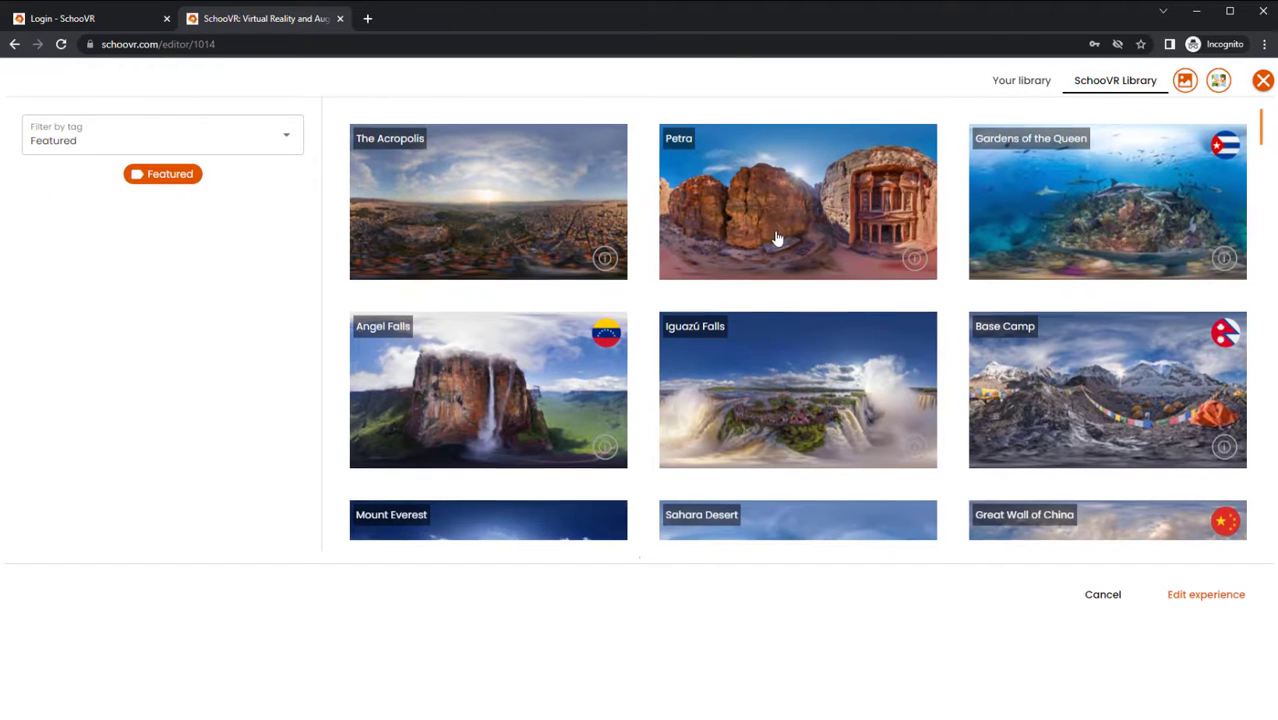
Browse the Featured panoramas in the SchooVR Library.
scroll(779, 237, down, 1)
scroll(857, 227, up, 1)
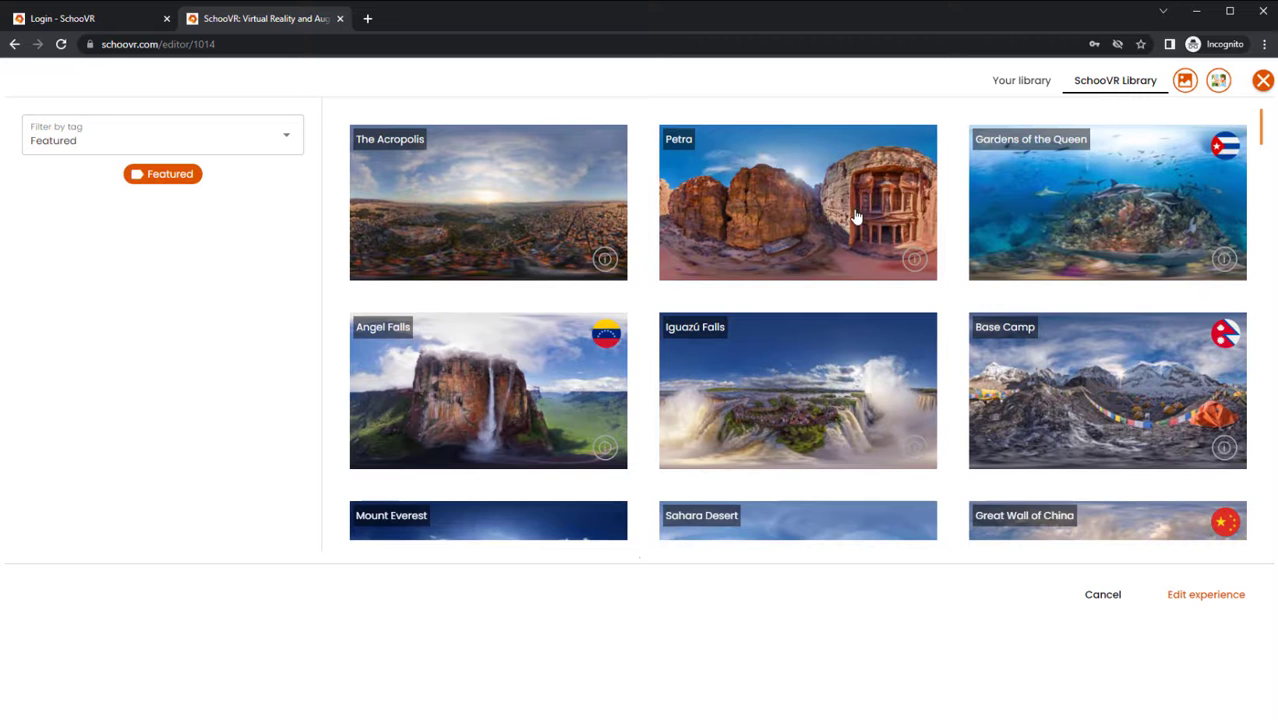
scroll(857, 217, down, 3)
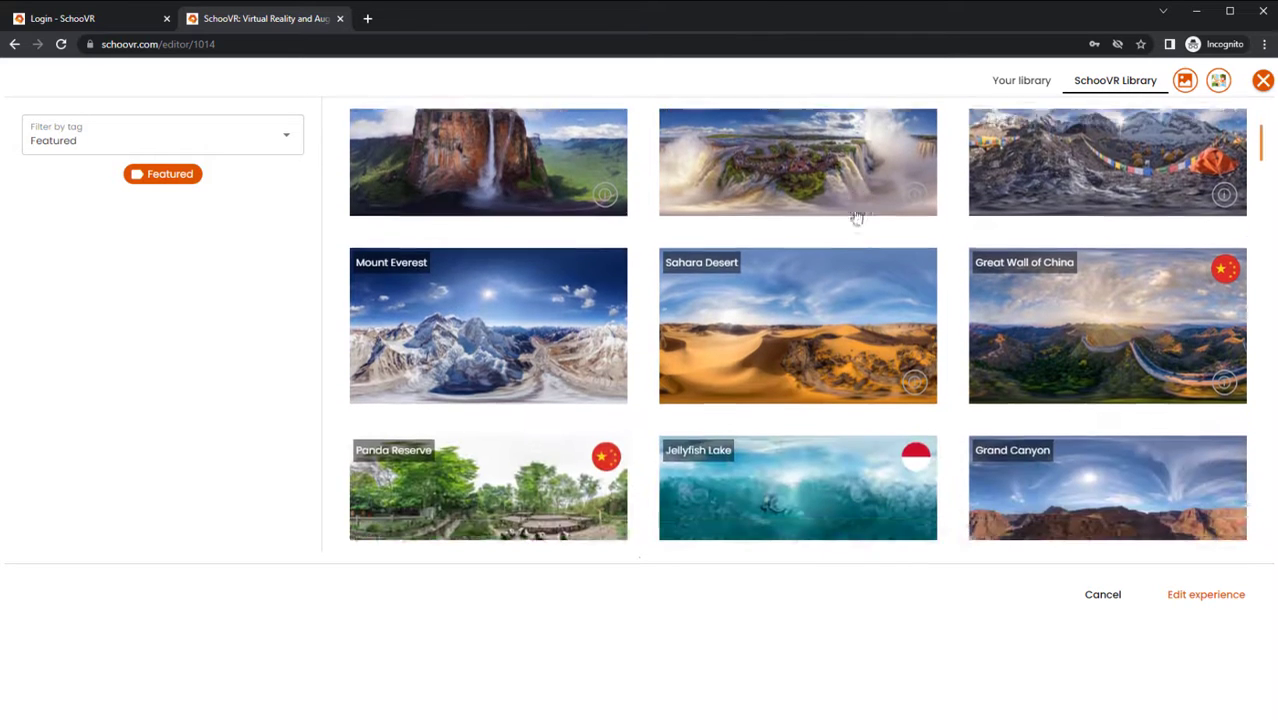
scroll(857, 217, down, 10)
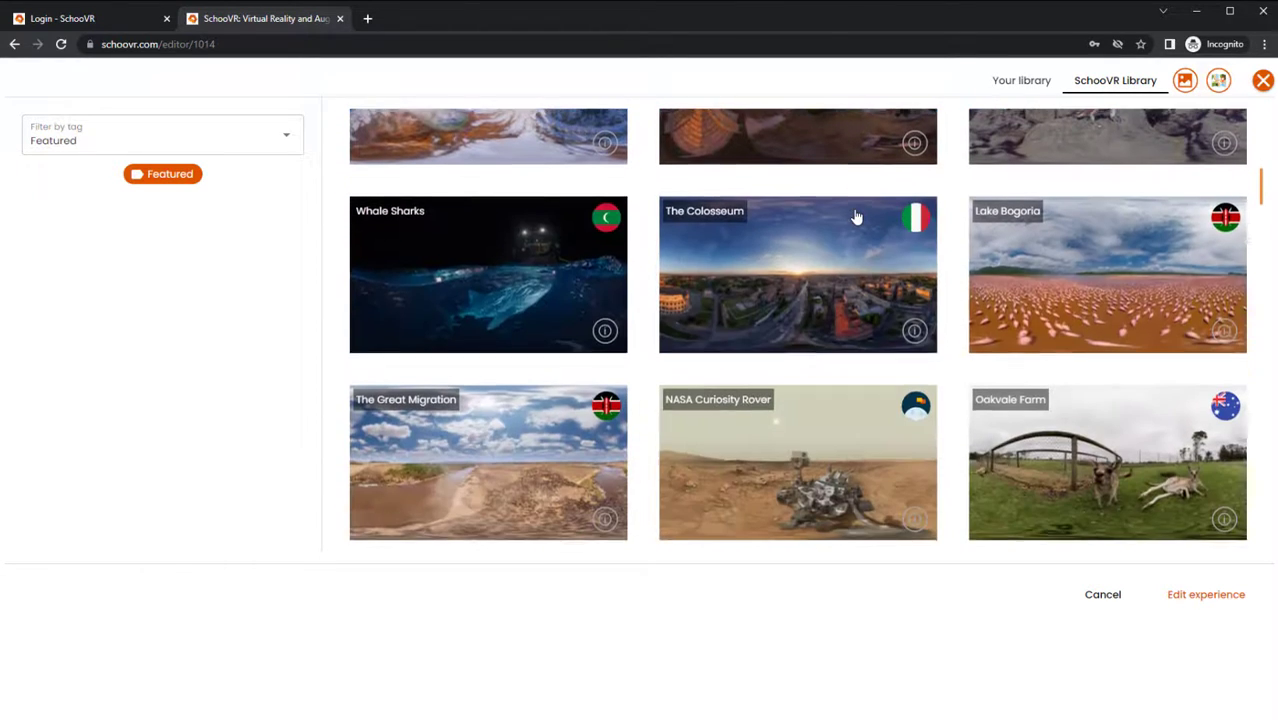
scroll(857, 217, down, 2)
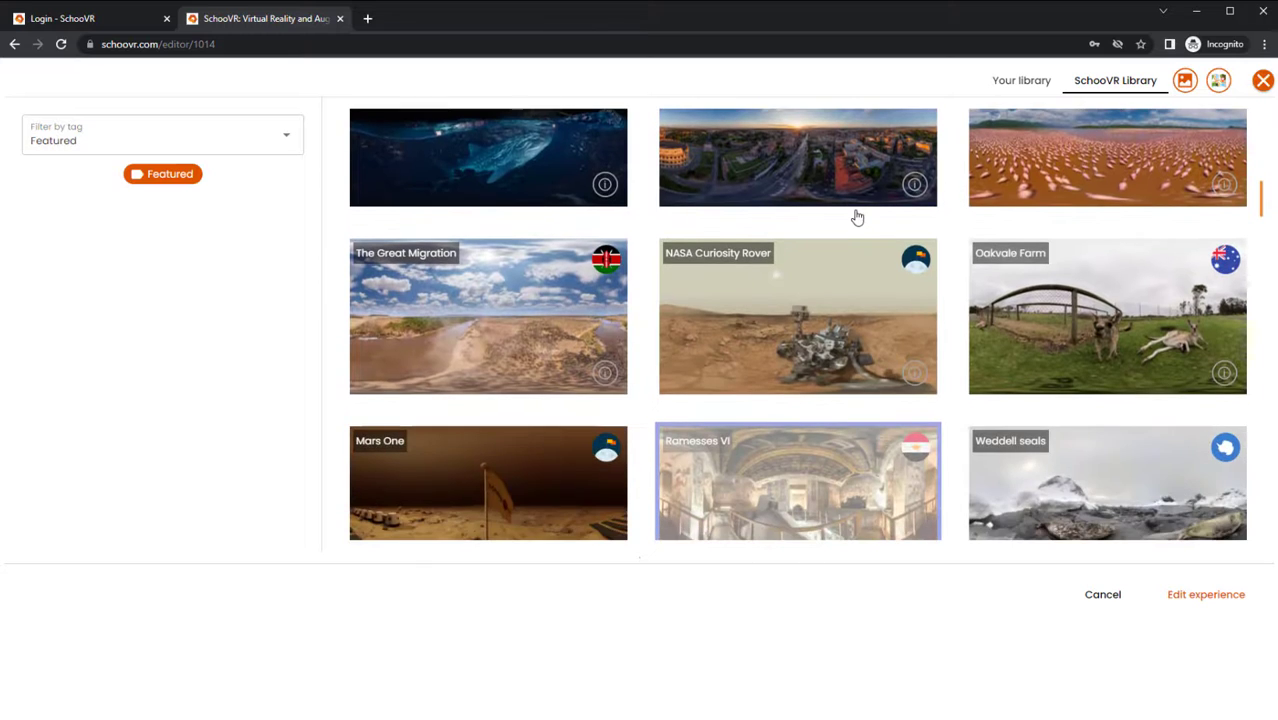
scroll(856, 214, down, 1)
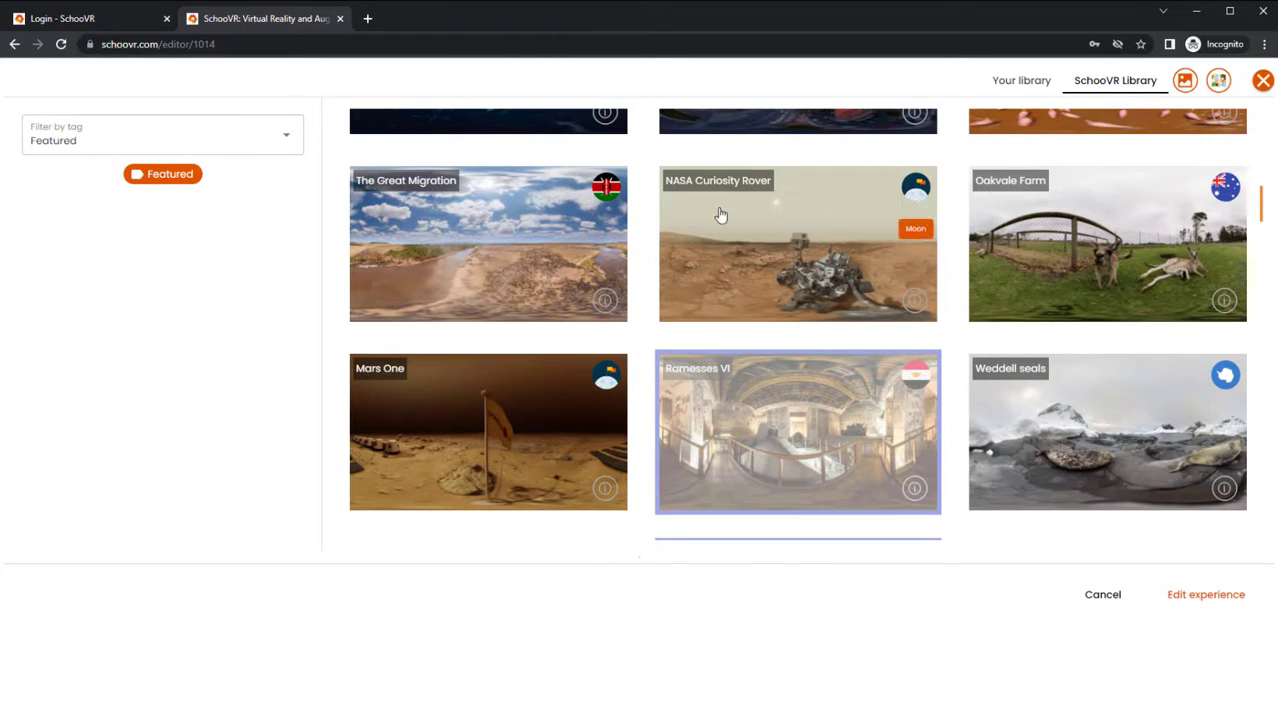
scroll(532, 207, up, 1)
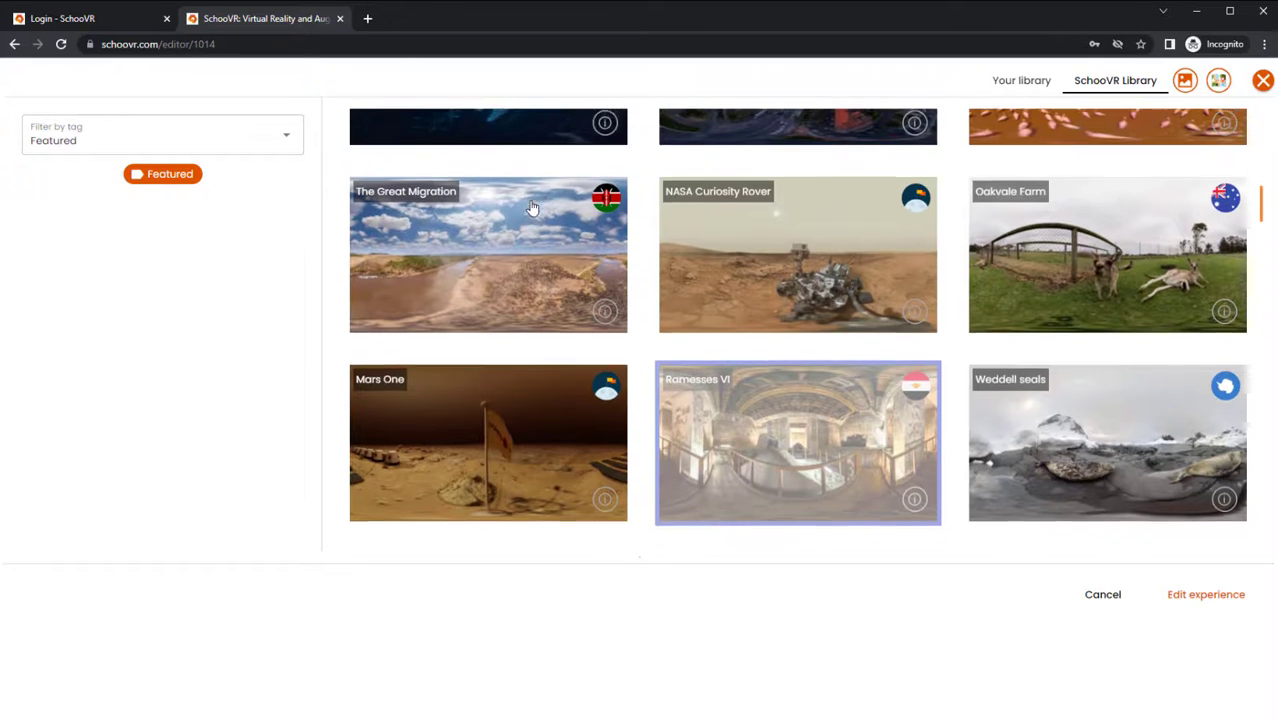
Select the Oakvale Farm panorama and read its description, question, audio entry and information point.
click(1078, 323)
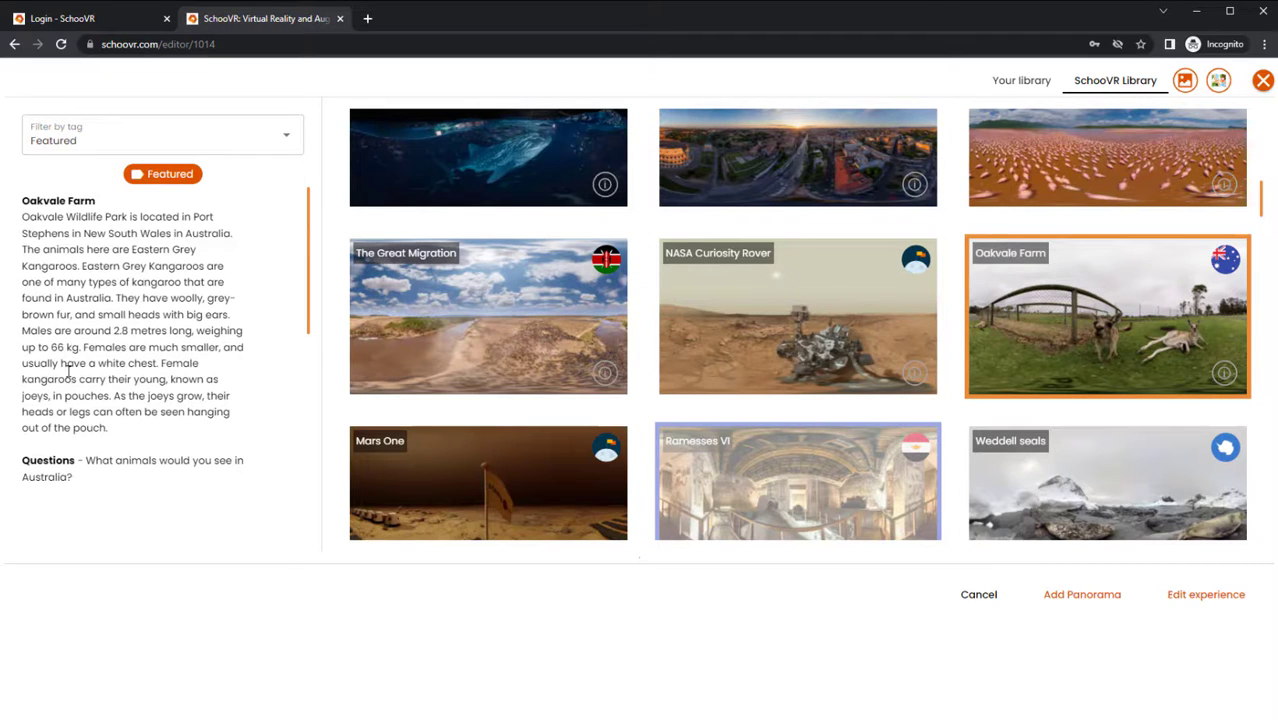
scroll(174, 288, down, 5)
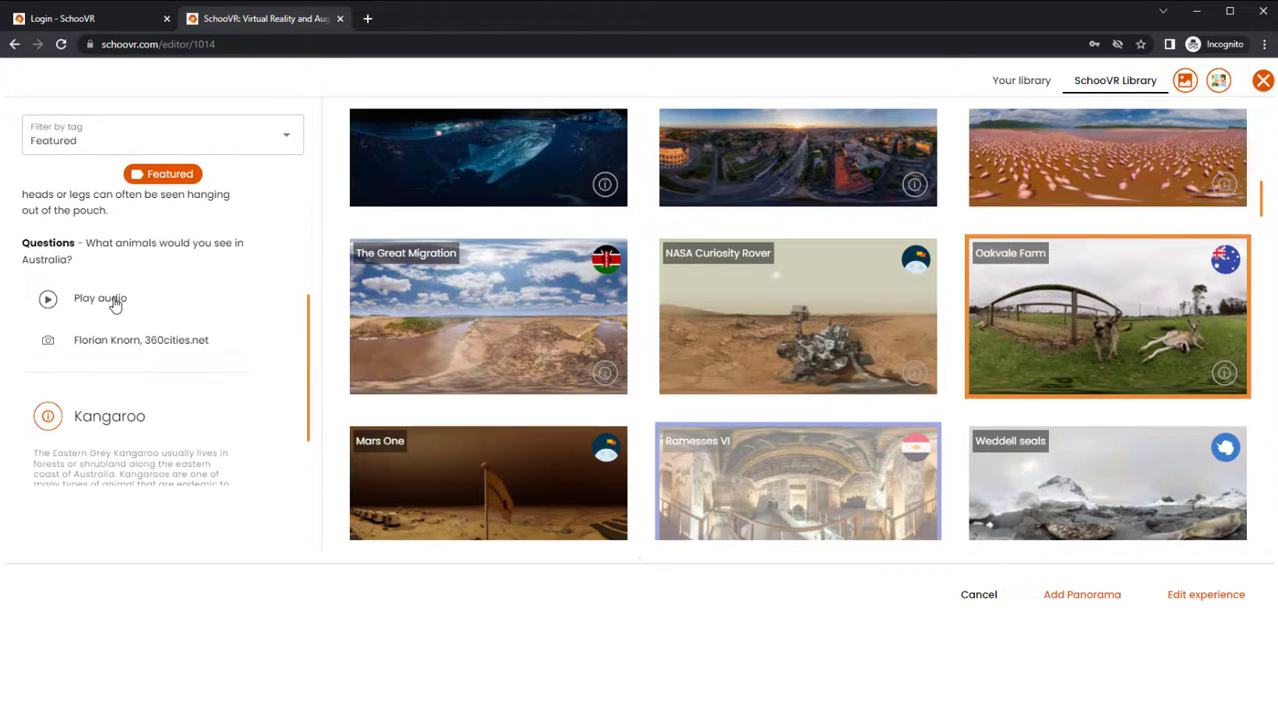
scroll(128, 314, down, 2)
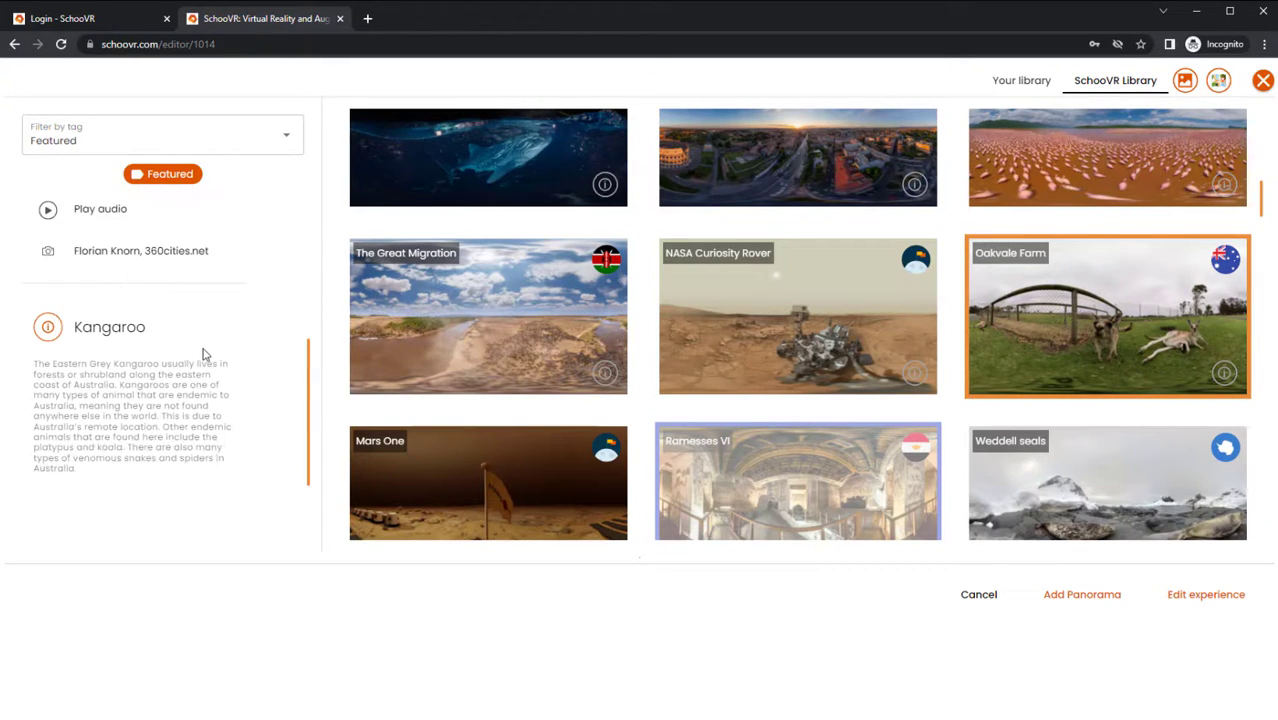
scroll(205, 356, up, 7)
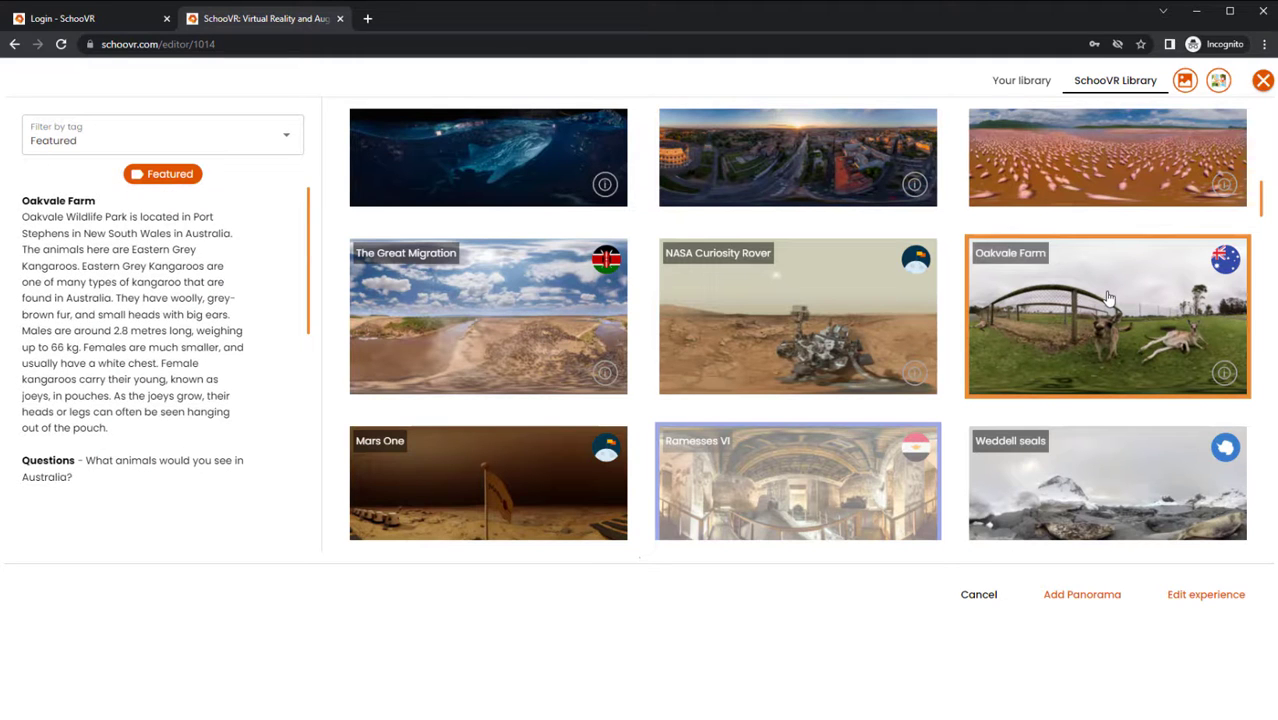
scroll(1063, 355, up, 2)
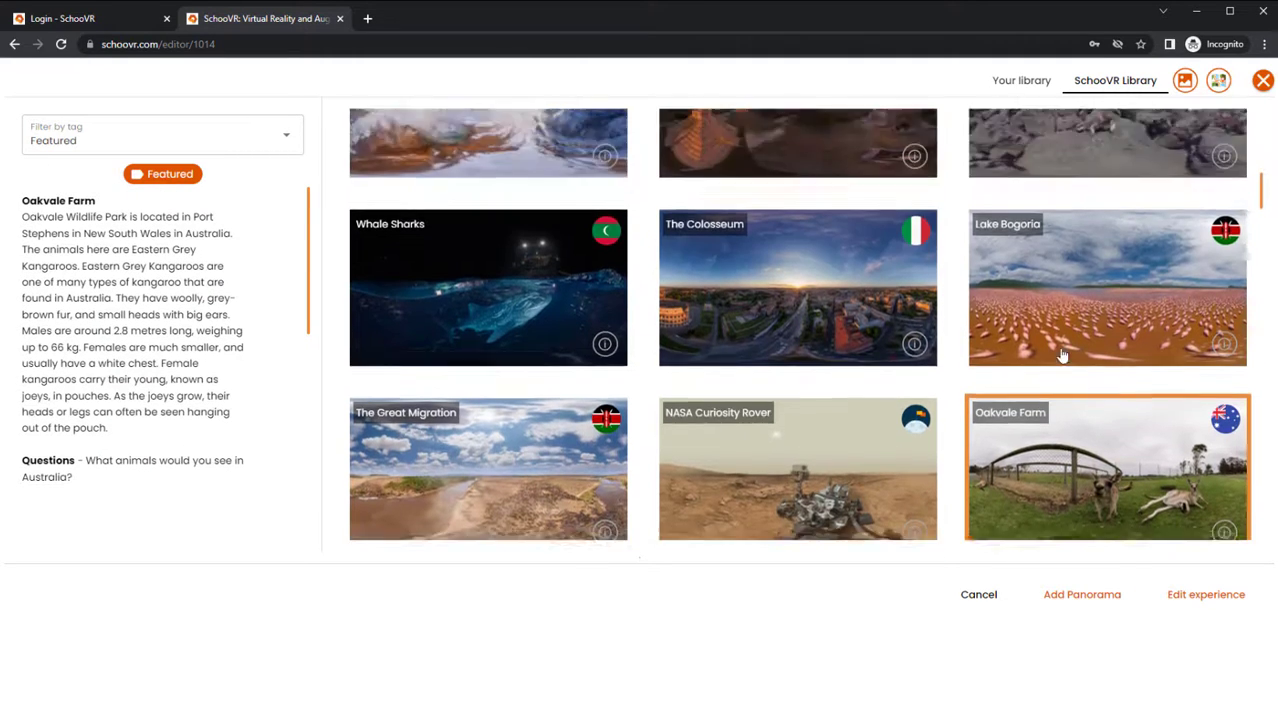
scroll(1063, 355, up, 15)
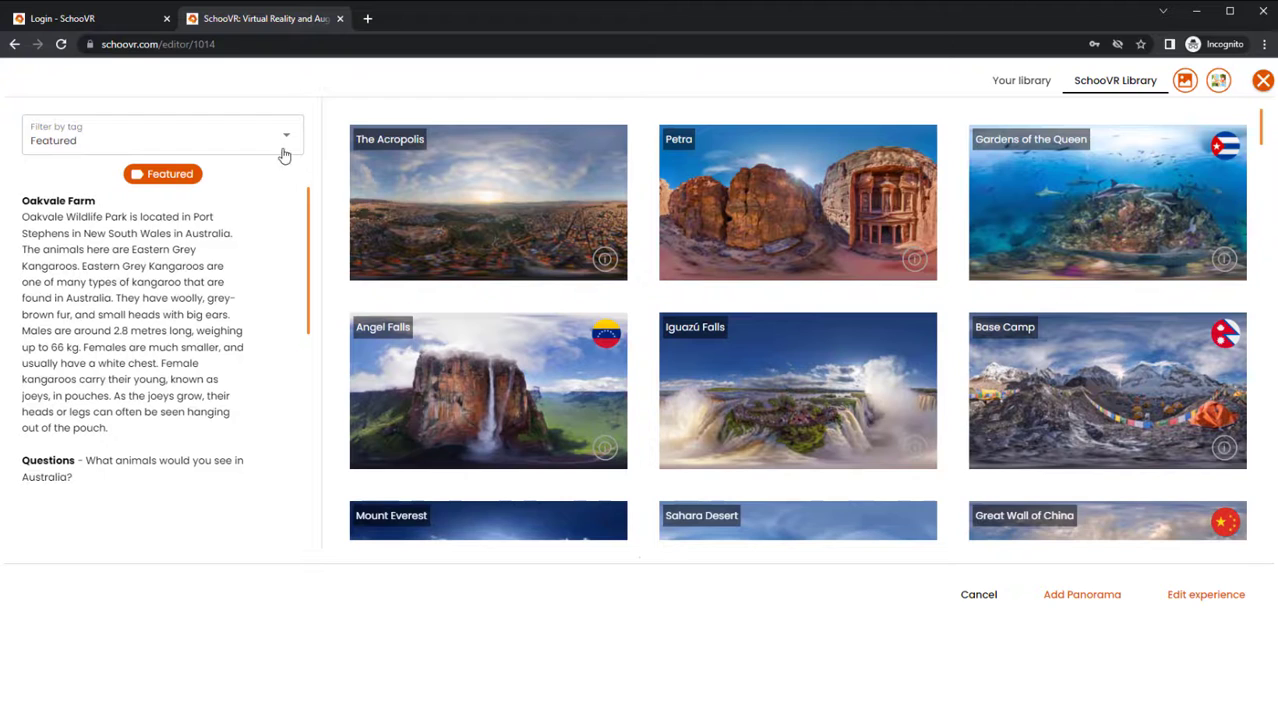
click(282, 150)
scroll(230, 250, up, 5)
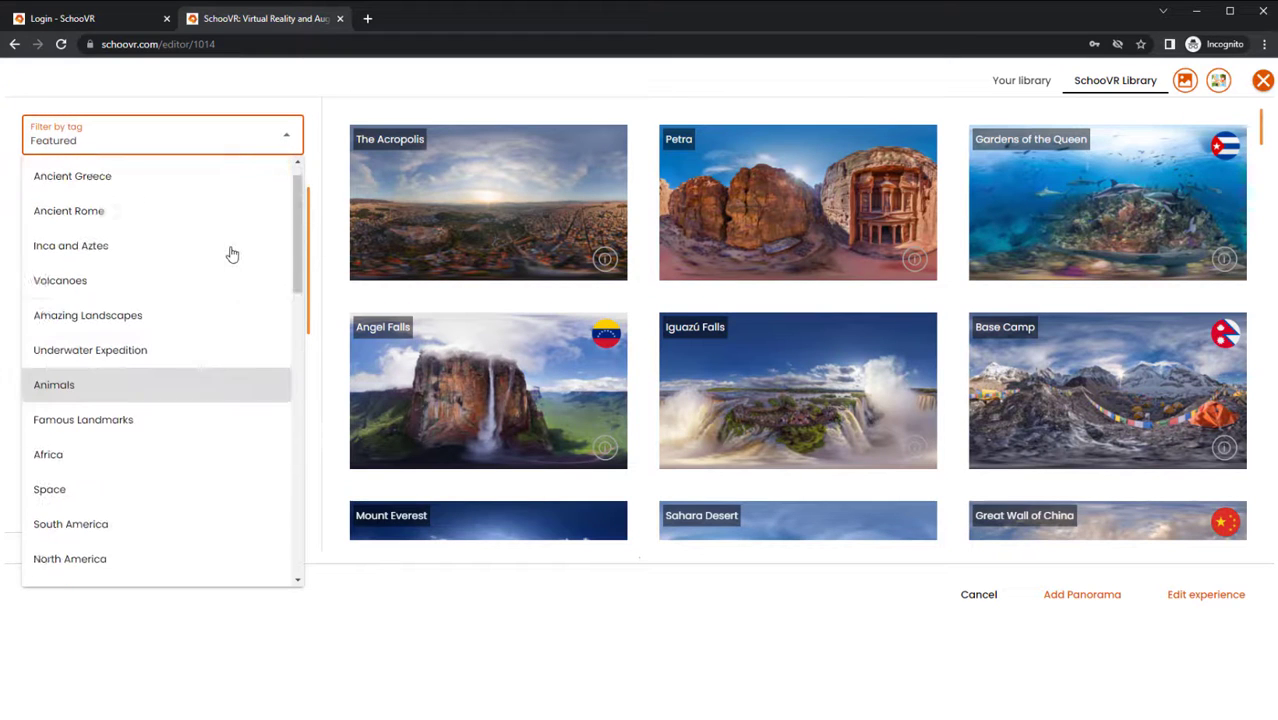
scroll(200, 245, up, 1)
click(188, 134)
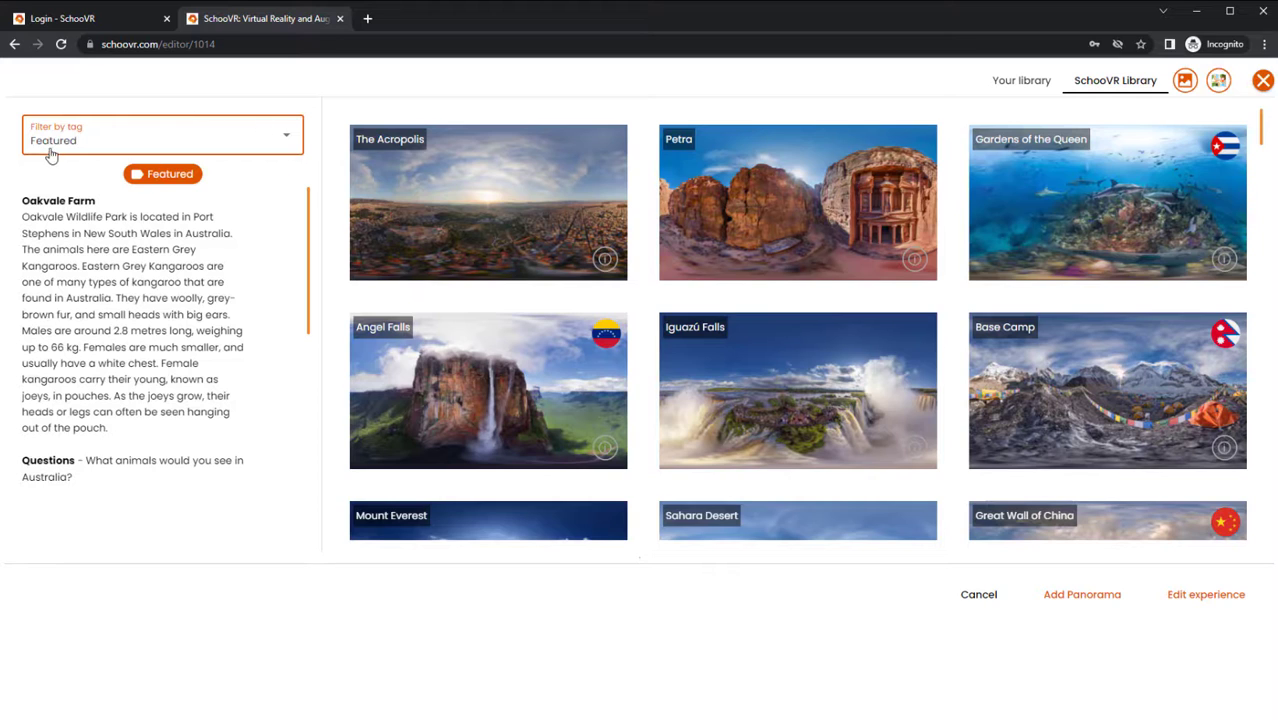
Filter the library panoramas by the Ancient Egypt tag.
click(271, 138)
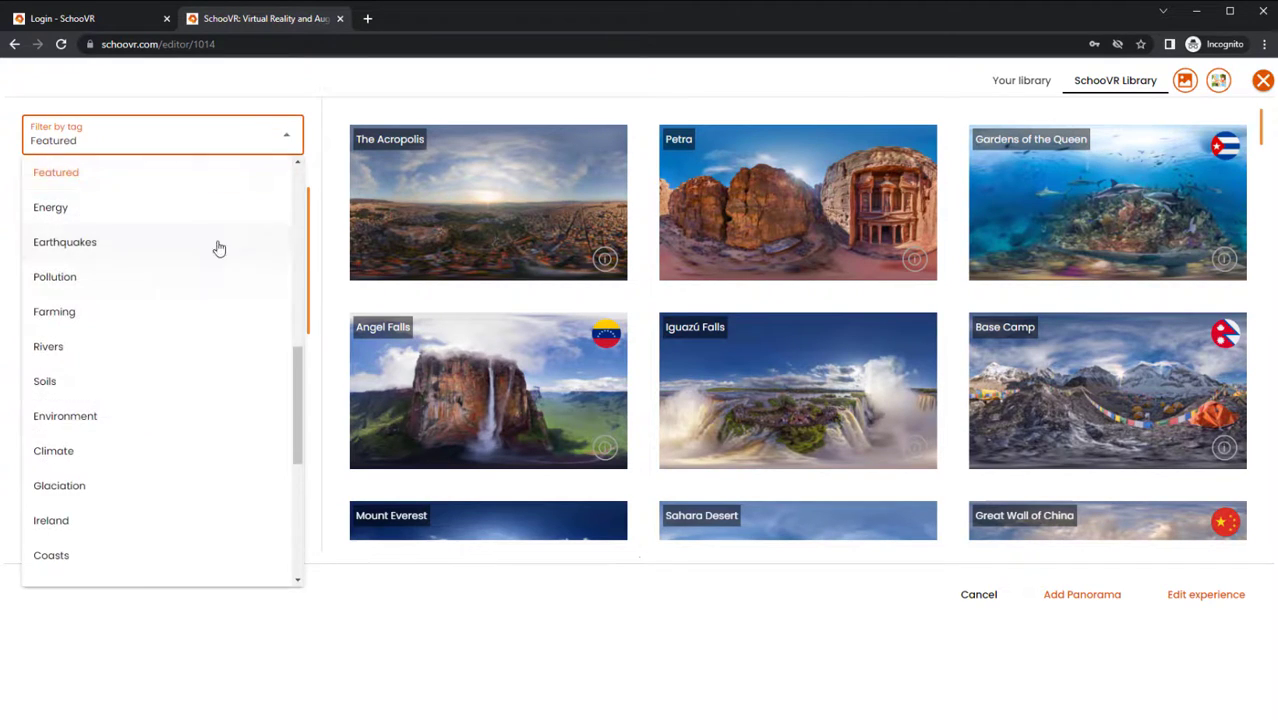
scroll(210, 213, down, 4)
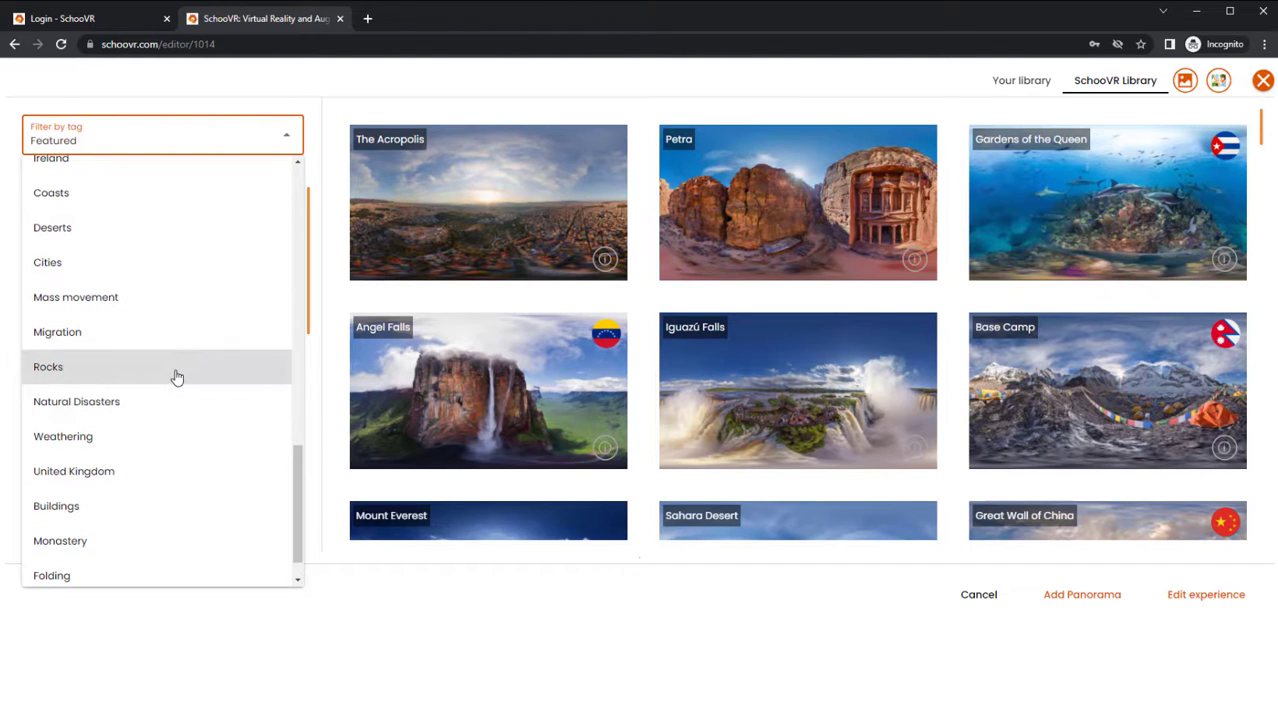
scroll(176, 377, up, 8)
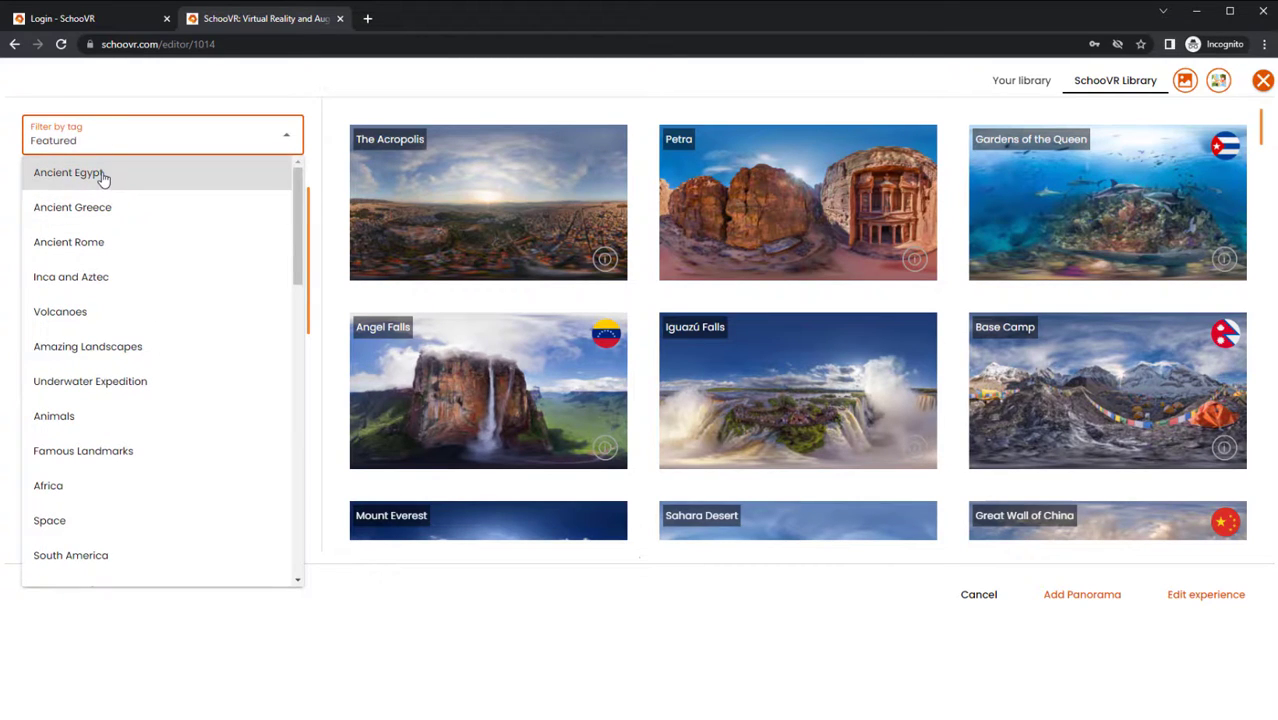
click(103, 176)
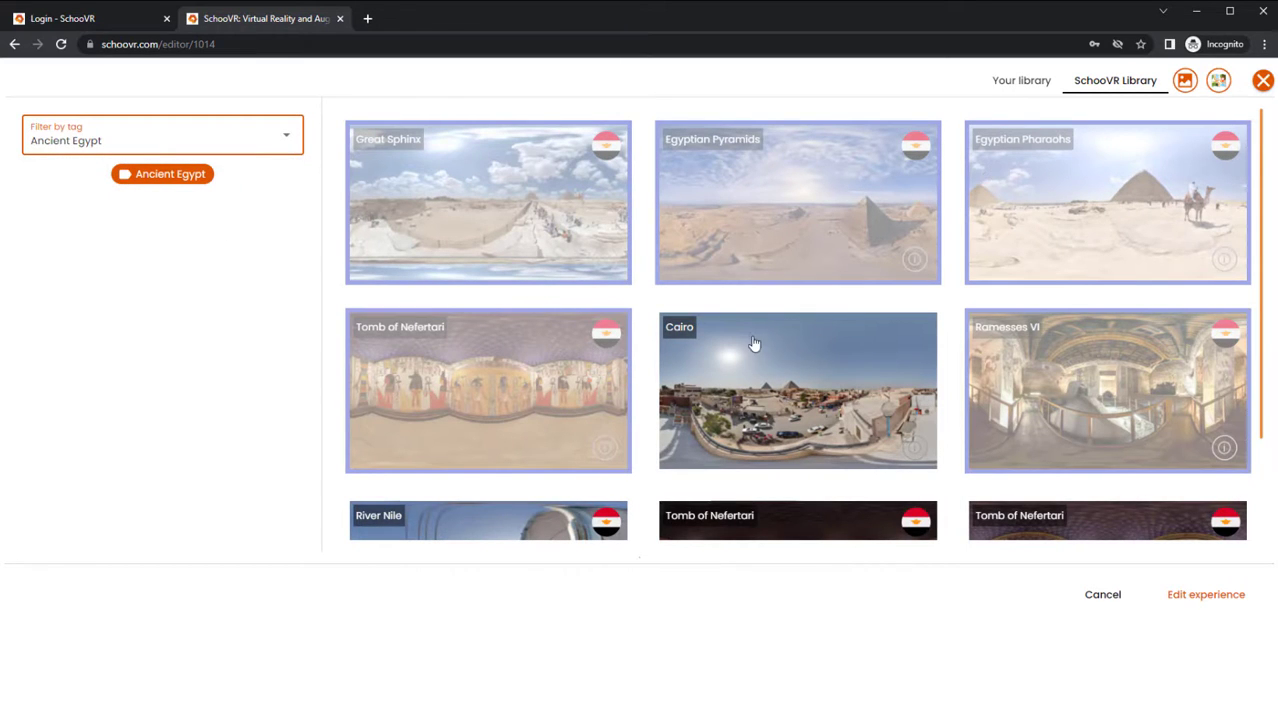
Add the Cairo panorama to the Ancient Egypt experience.
scroll(769, 263, down, 2)
scroll(816, 327, up, 1)
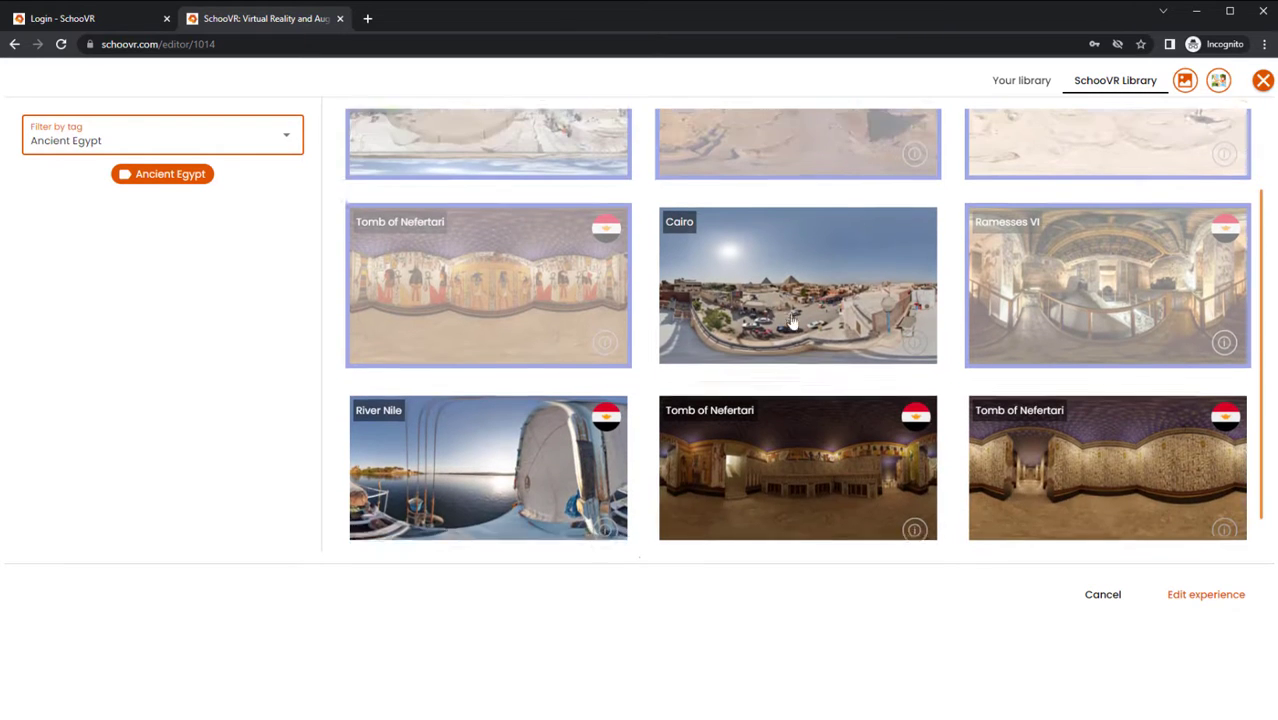
click(816, 327)
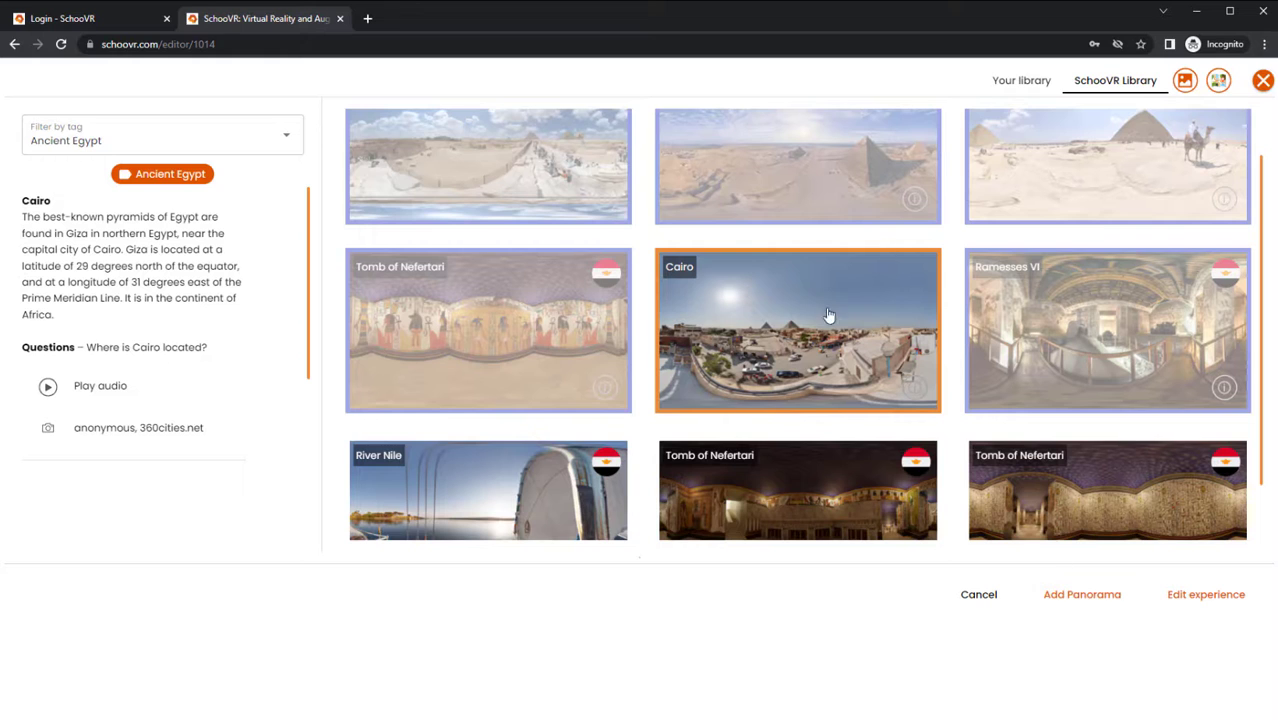
click(1078, 596)
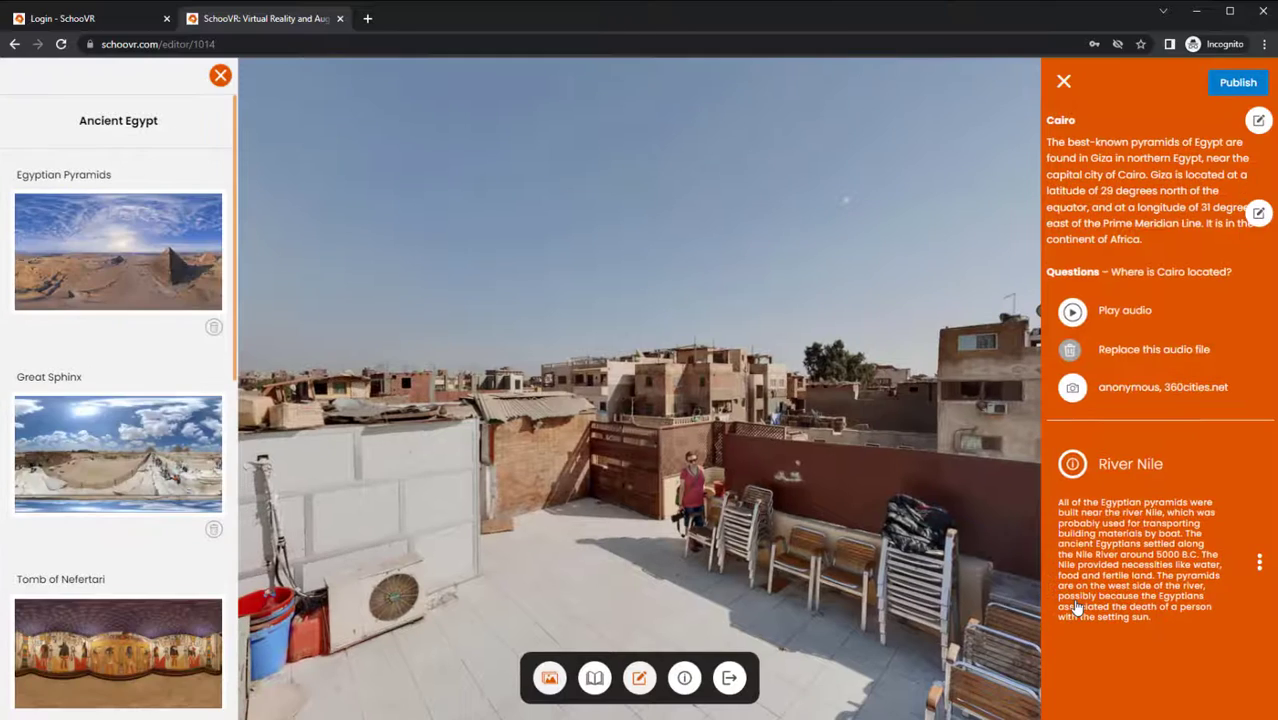
Hide the scene details and the scene list, and look around the Cairo scene as far as the River Nile information point.
drag(810, 305, 938, 137)
click(1064, 82)
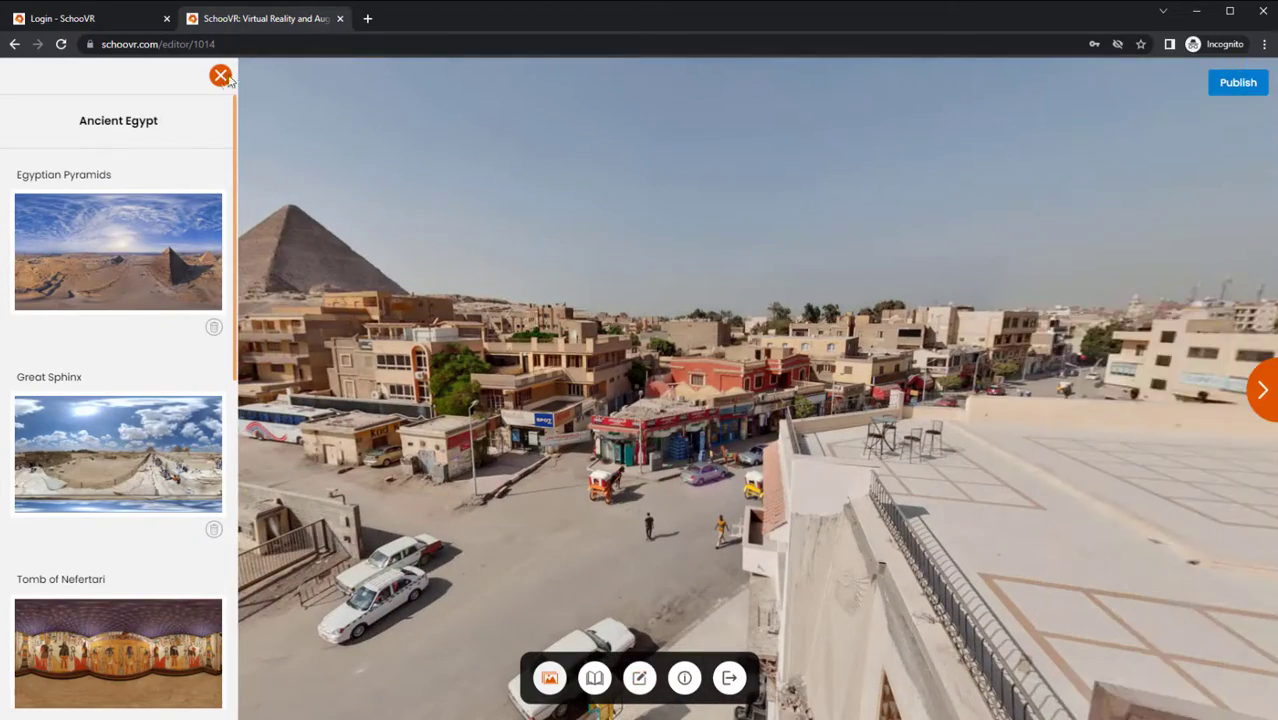
click(221, 76)
drag(538, 347, 868, 330)
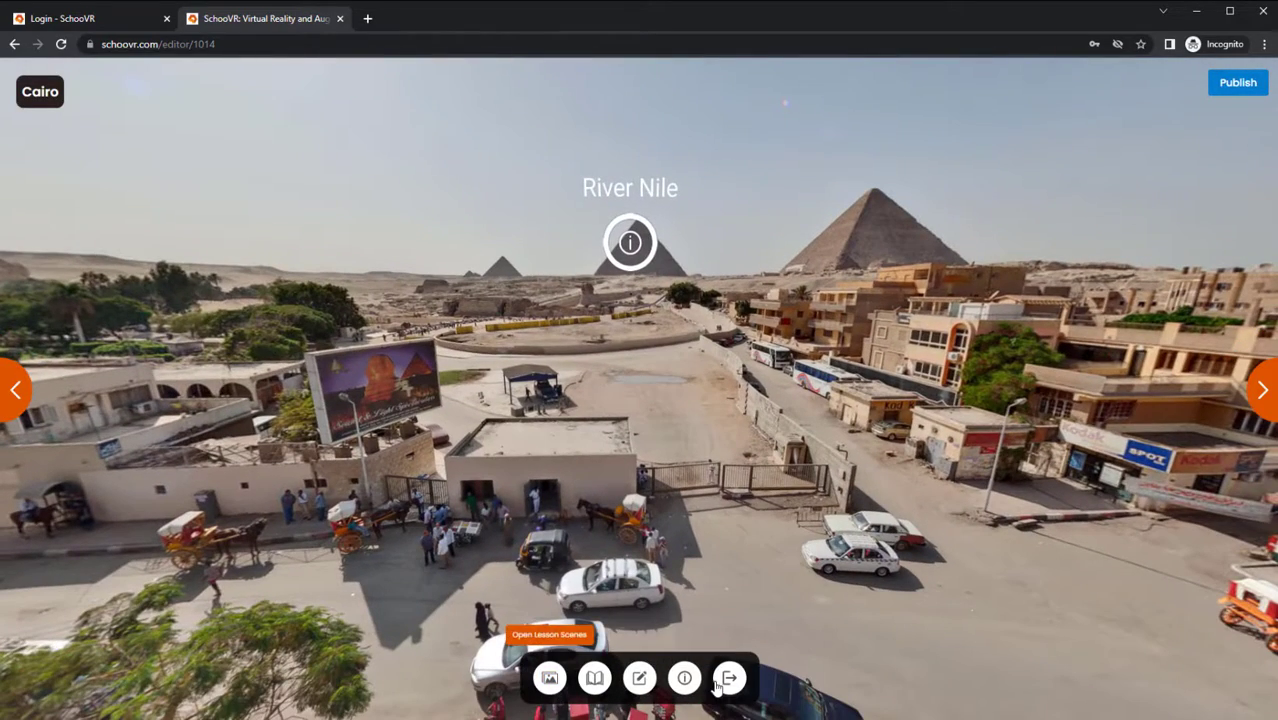
Show the lesson scenes, open the Egyptian Pyramids scene and look through the scene list to its end.
click(549, 679)
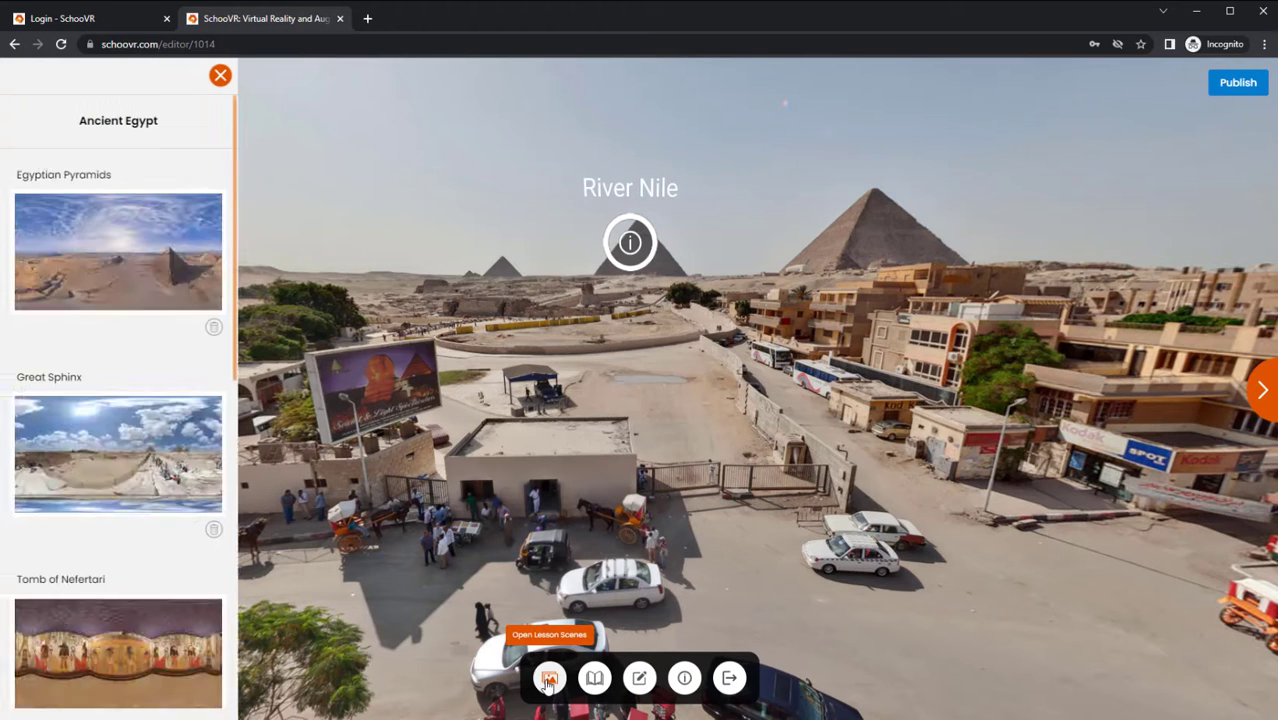
click(160, 240)
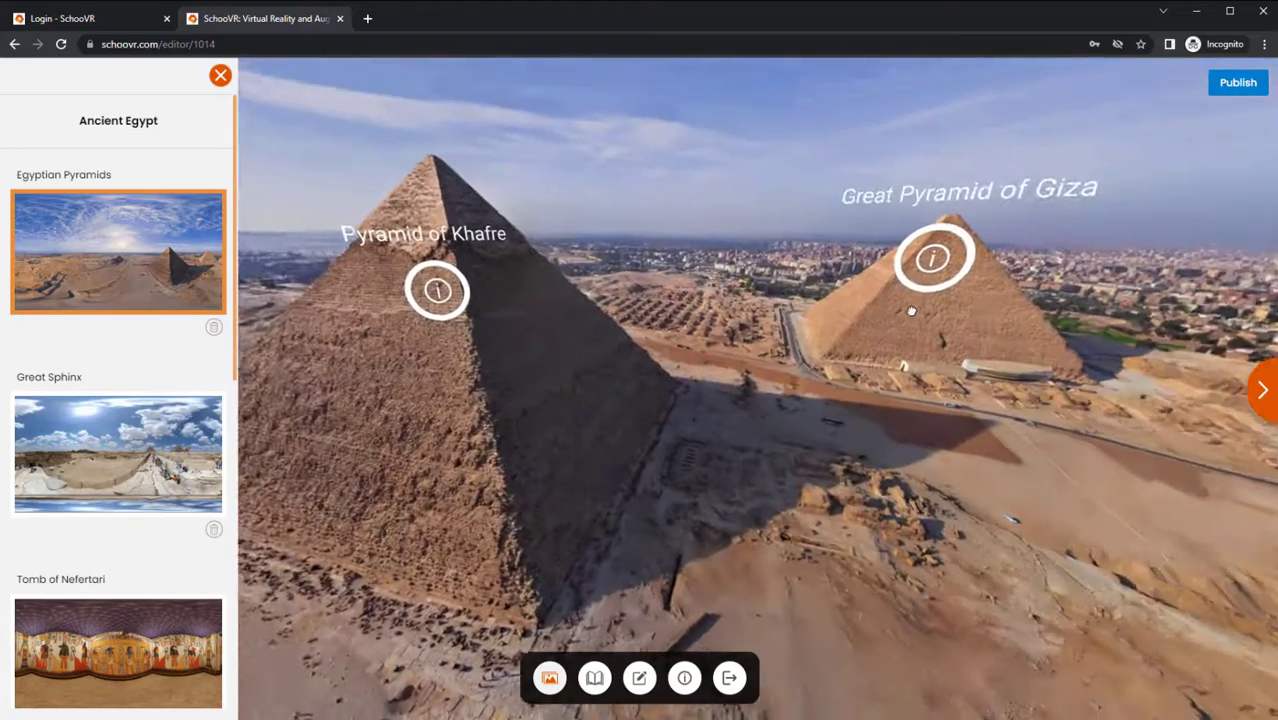
scroll(157, 312, down, 7)
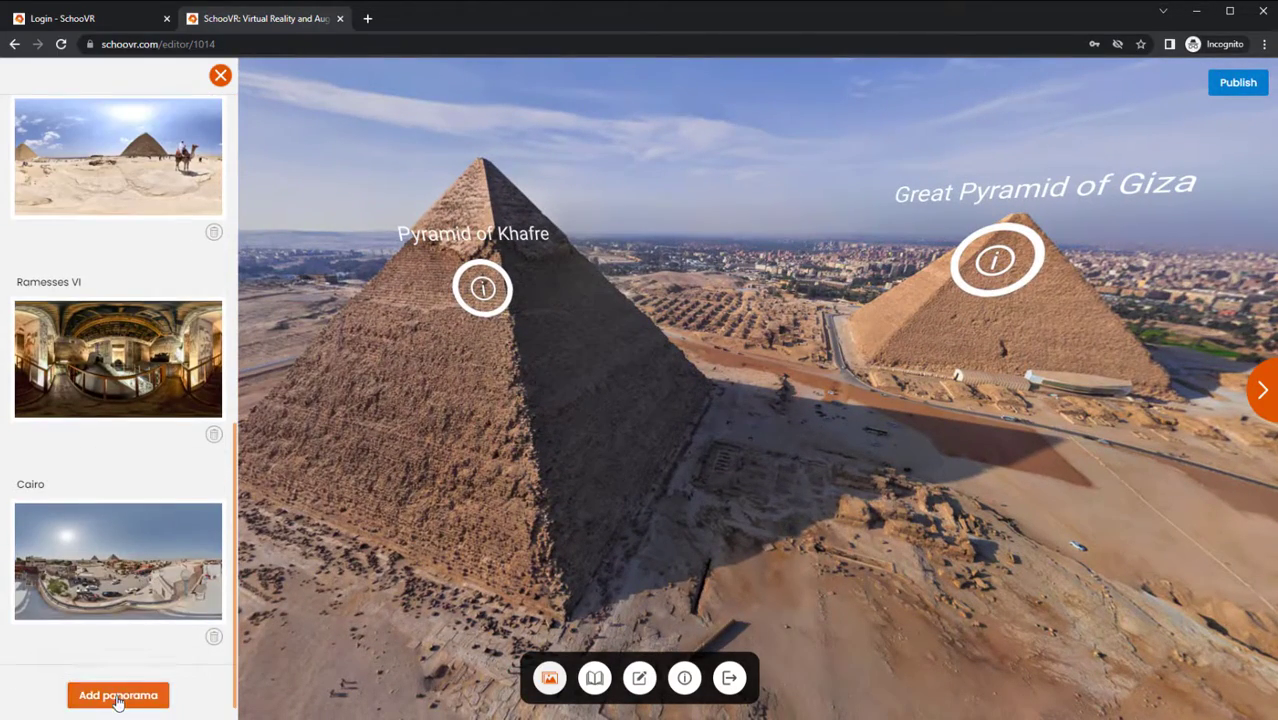
Hide the scene list, try to add a PowerPoint to the lesson content, and dismiss it without choosing a file.
scroll(118, 700, up, 8)
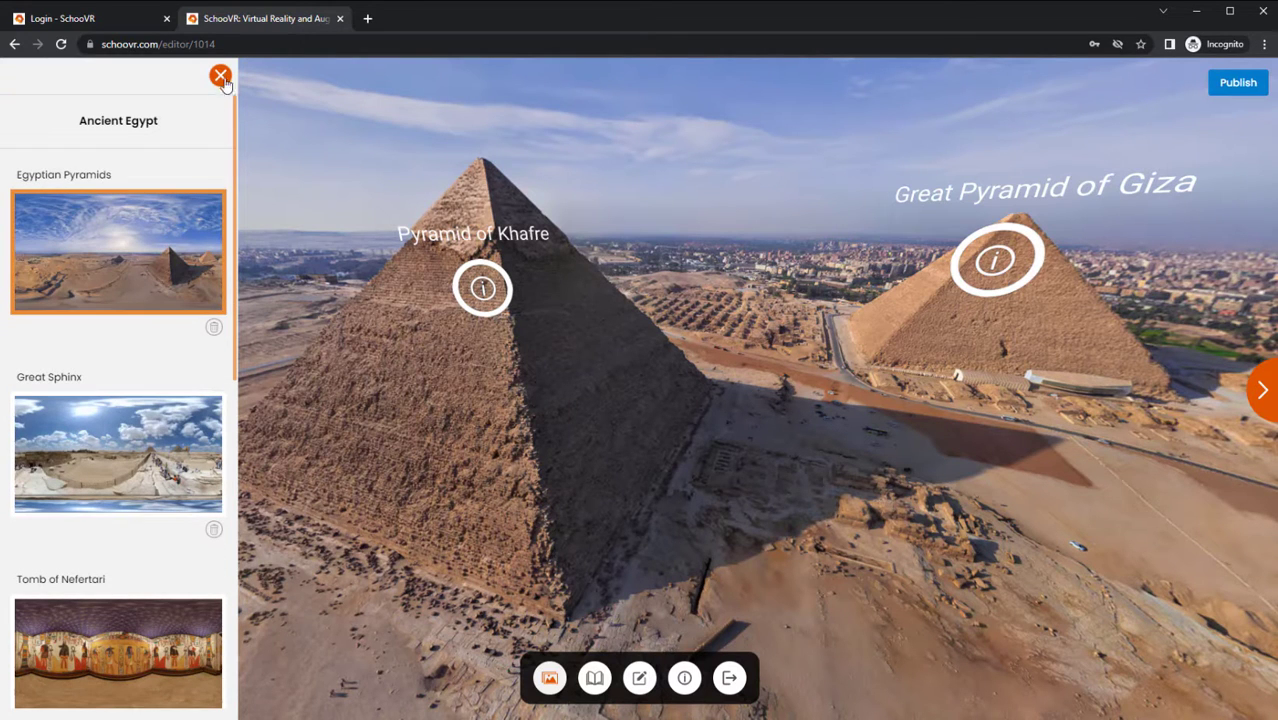
click(549, 678)
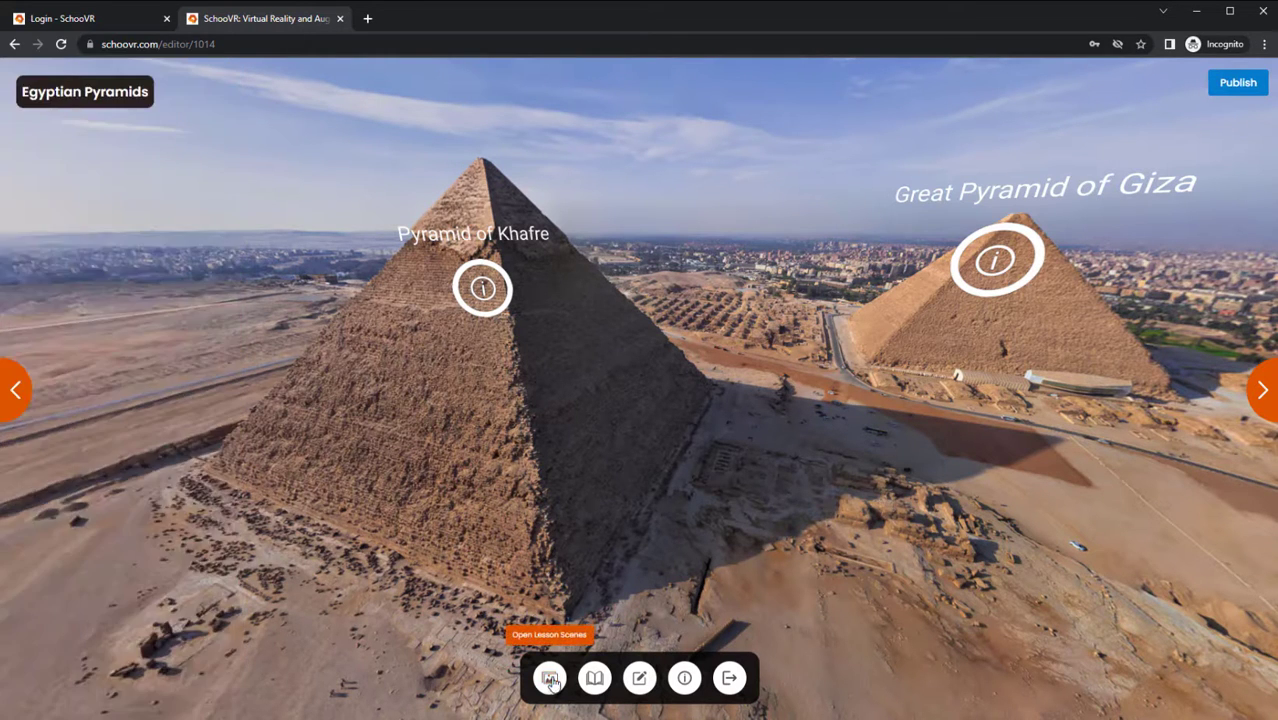
click(604, 680)
click(105, 282)
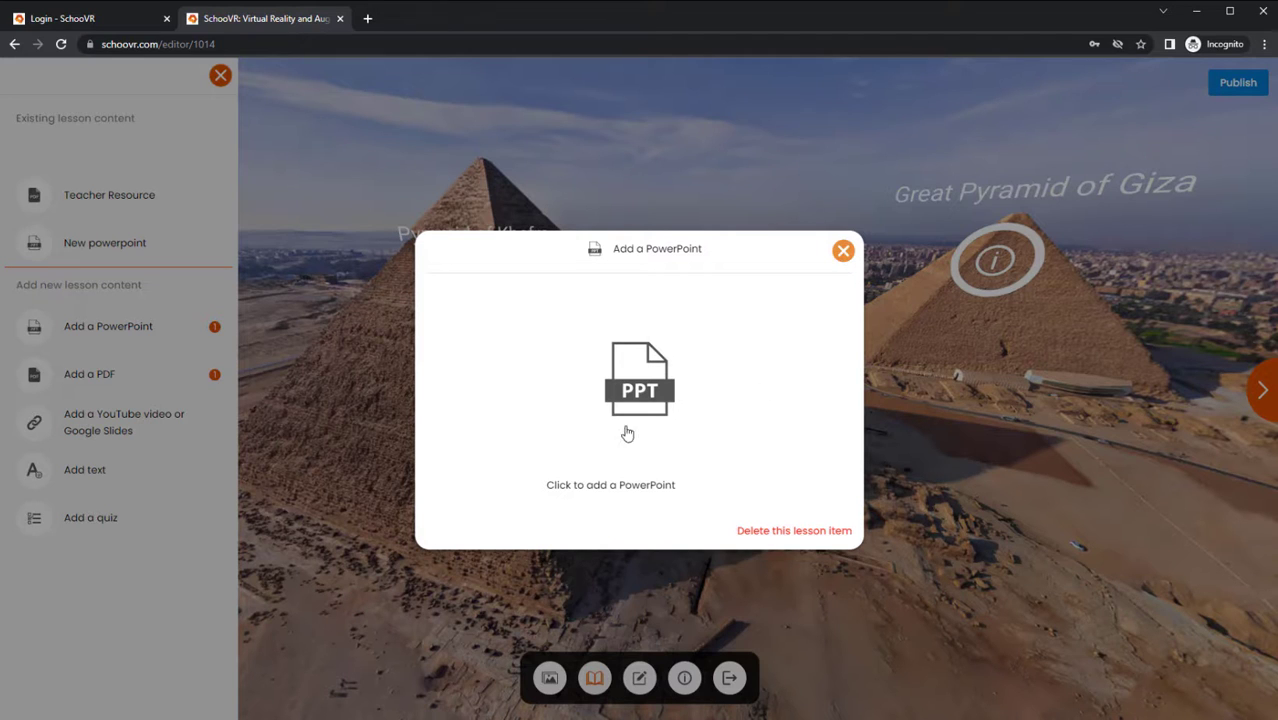
click(843, 252)
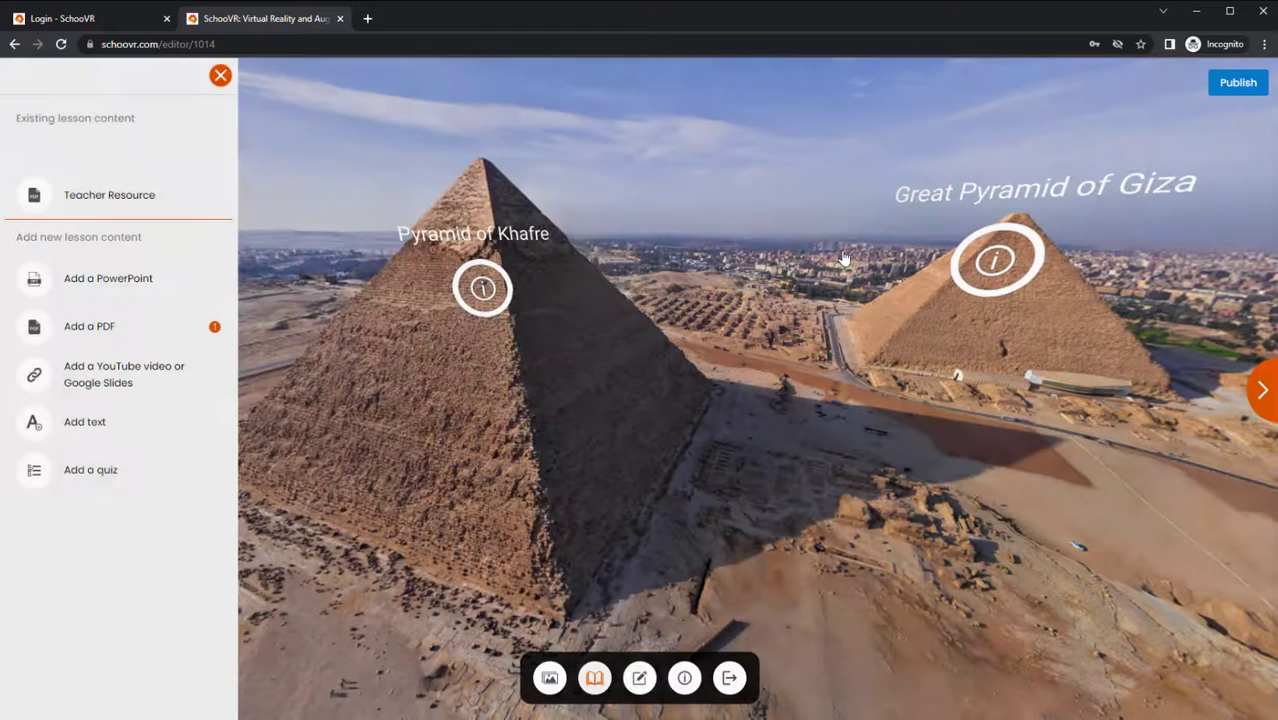
click(596, 679)
Open the Egyptian Pyramids scene's title and its description for editing, and save each of them.
click(639, 678)
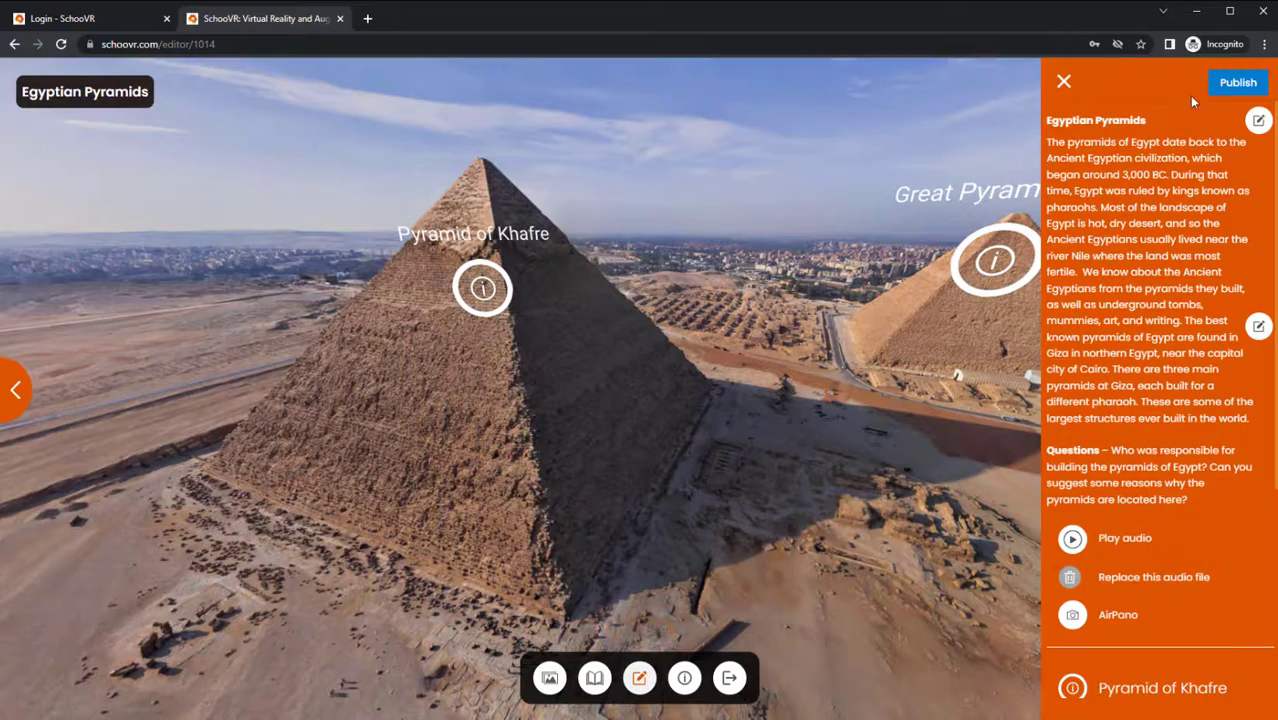
click(1257, 120)
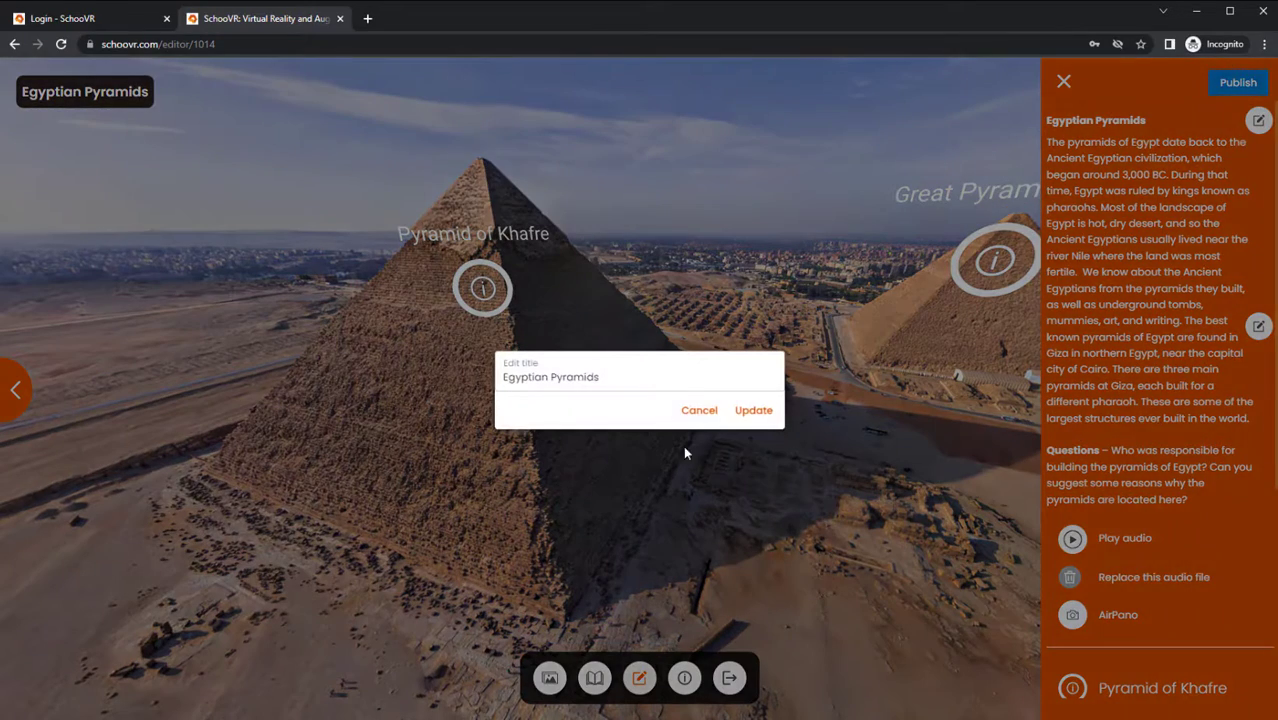
click(756, 412)
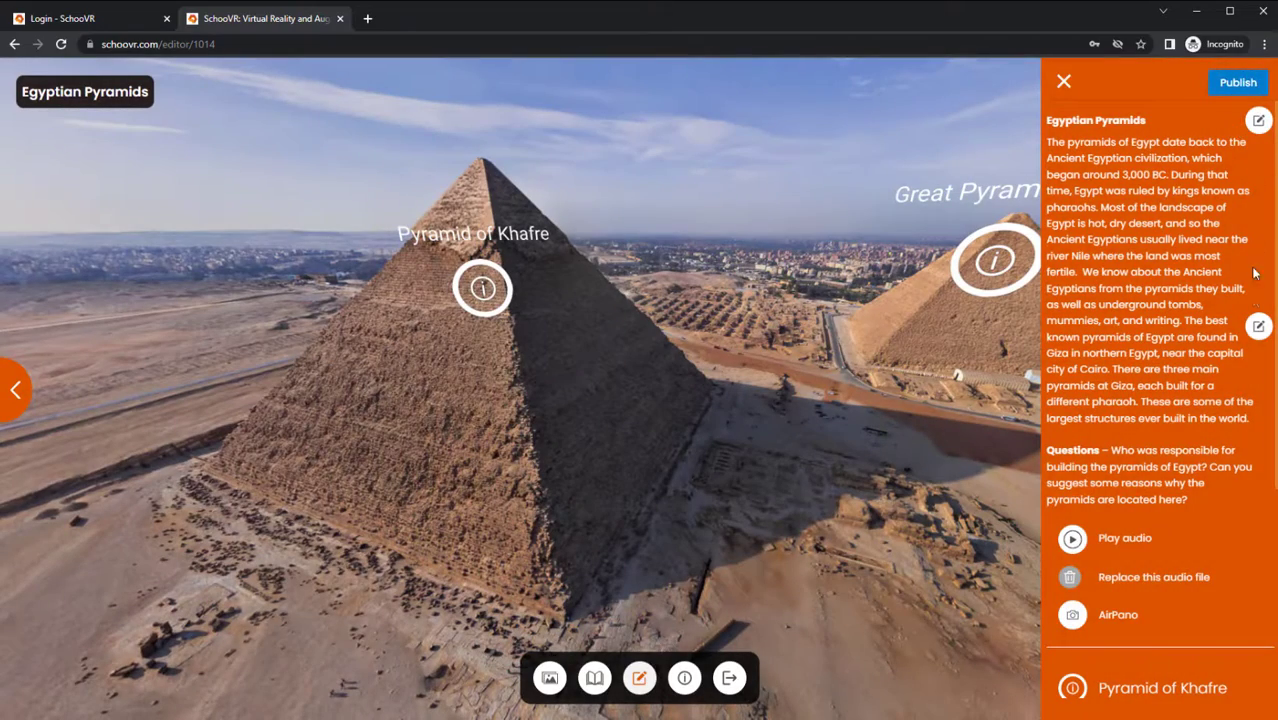
click(1257, 327)
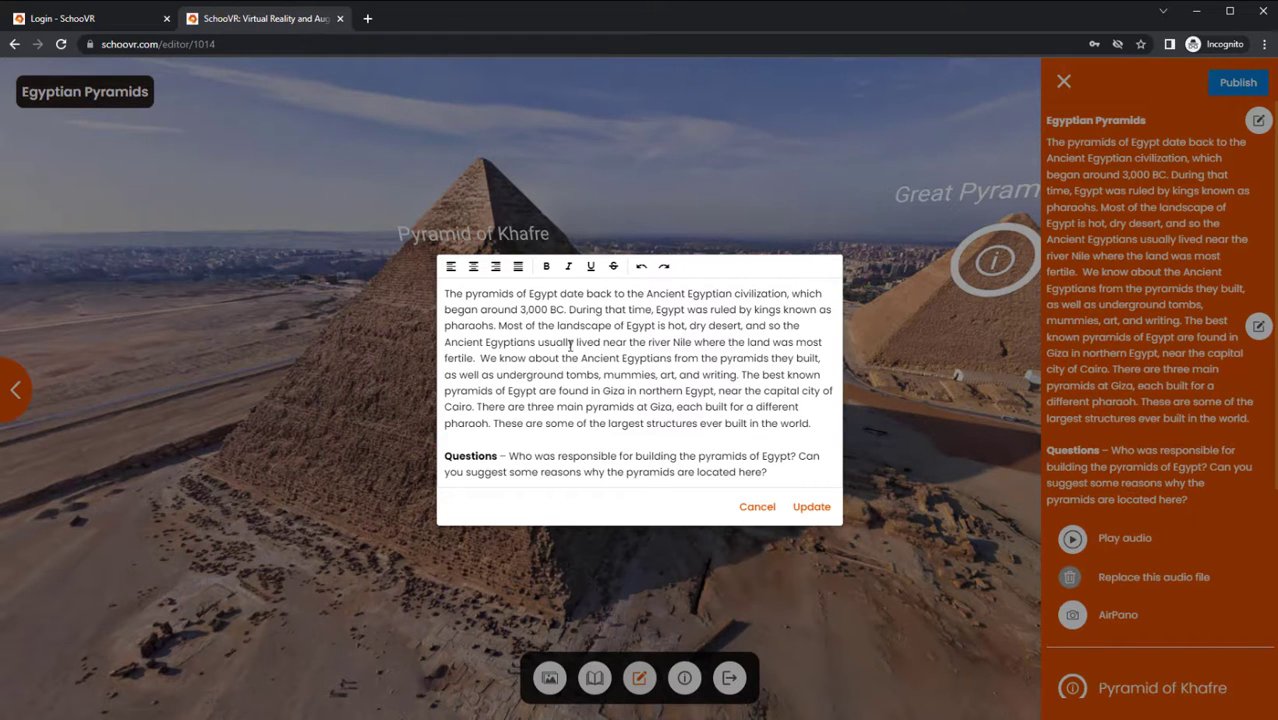
drag(549, 370, 638, 392)
click(812, 507)
Open the Pyramid of Khafre point of interest for editing and place the cursor in its description.
scroll(1231, 340, down, 3)
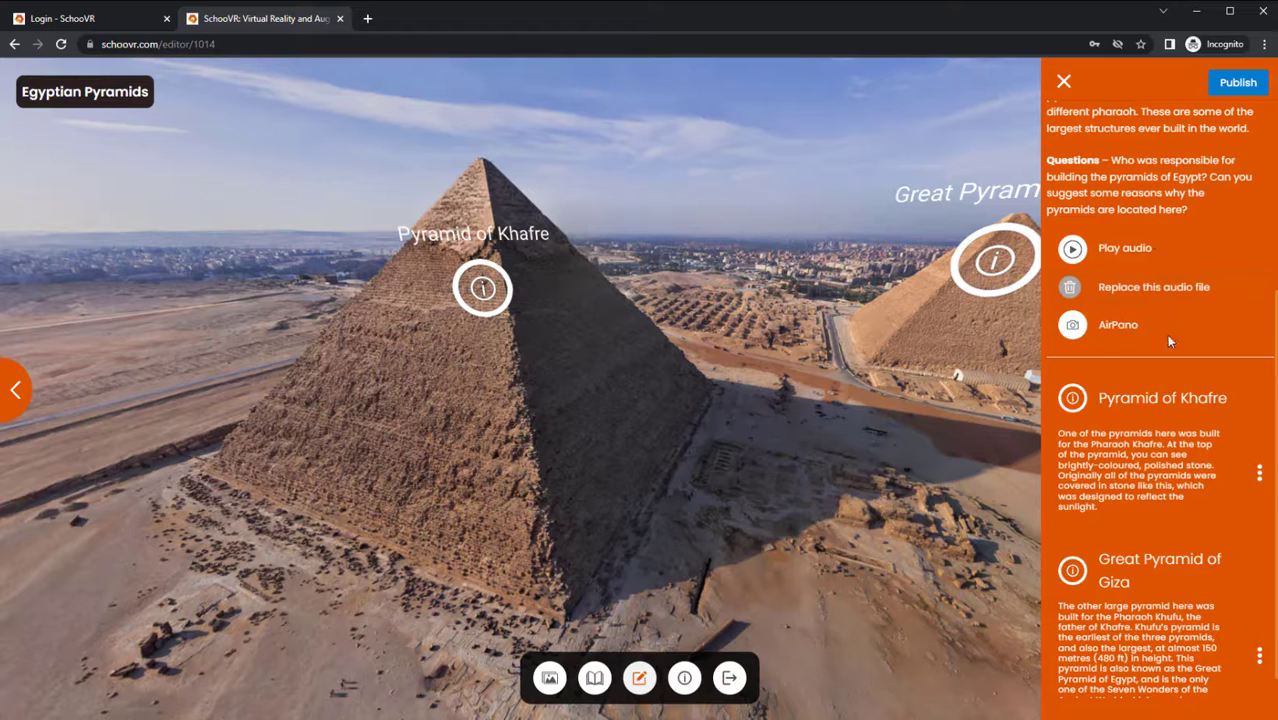
scroll(1176, 348, down, 1)
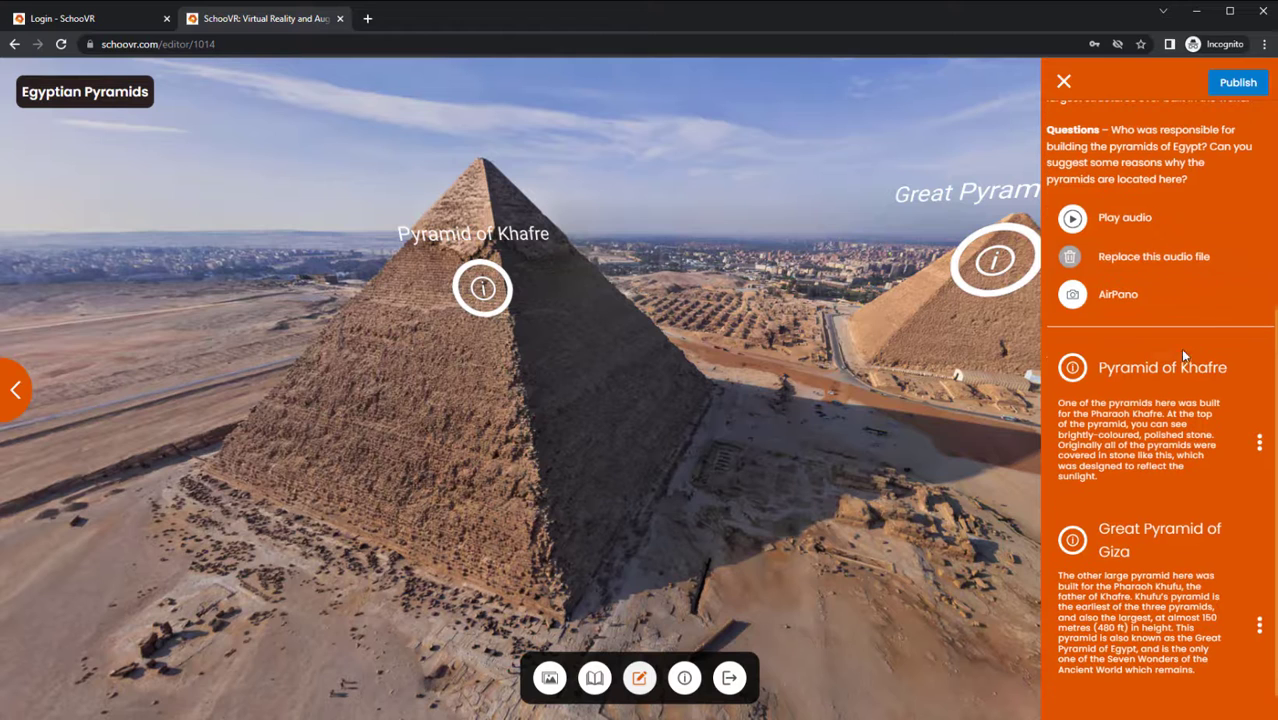
click(1259, 442)
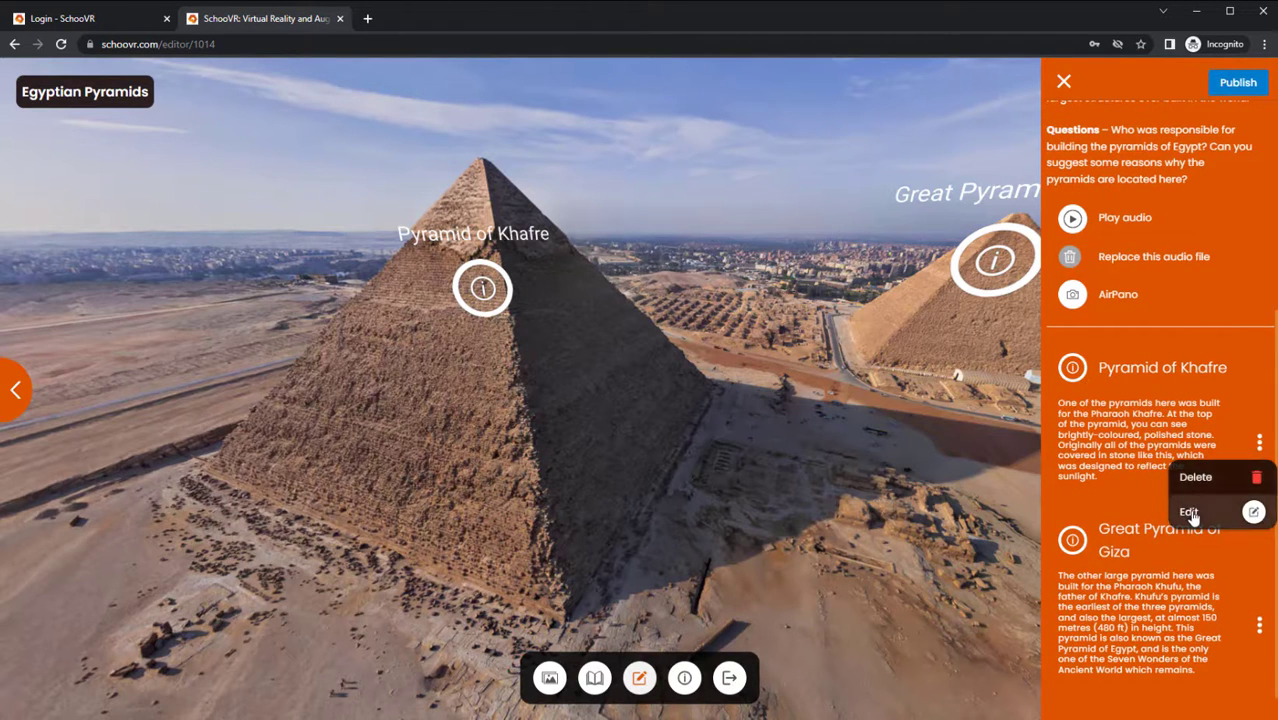
click(1192, 510)
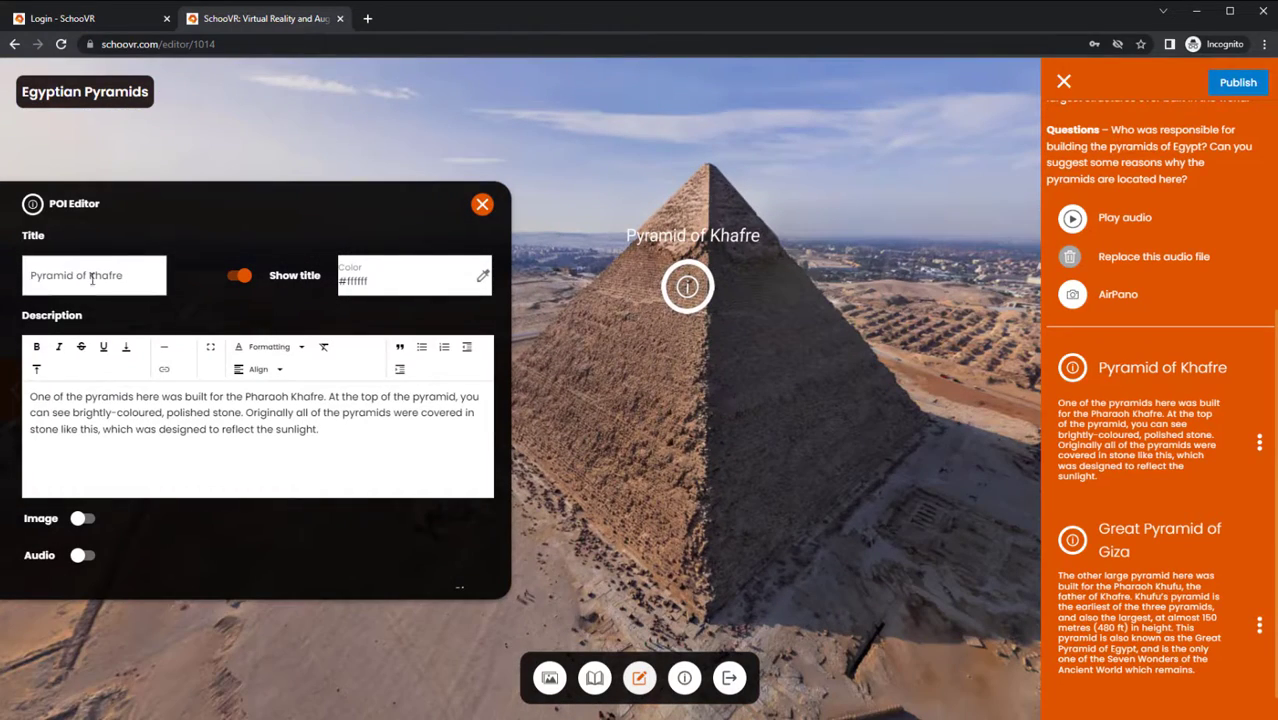
click(119, 412)
scroll(131, 456, down, 1)
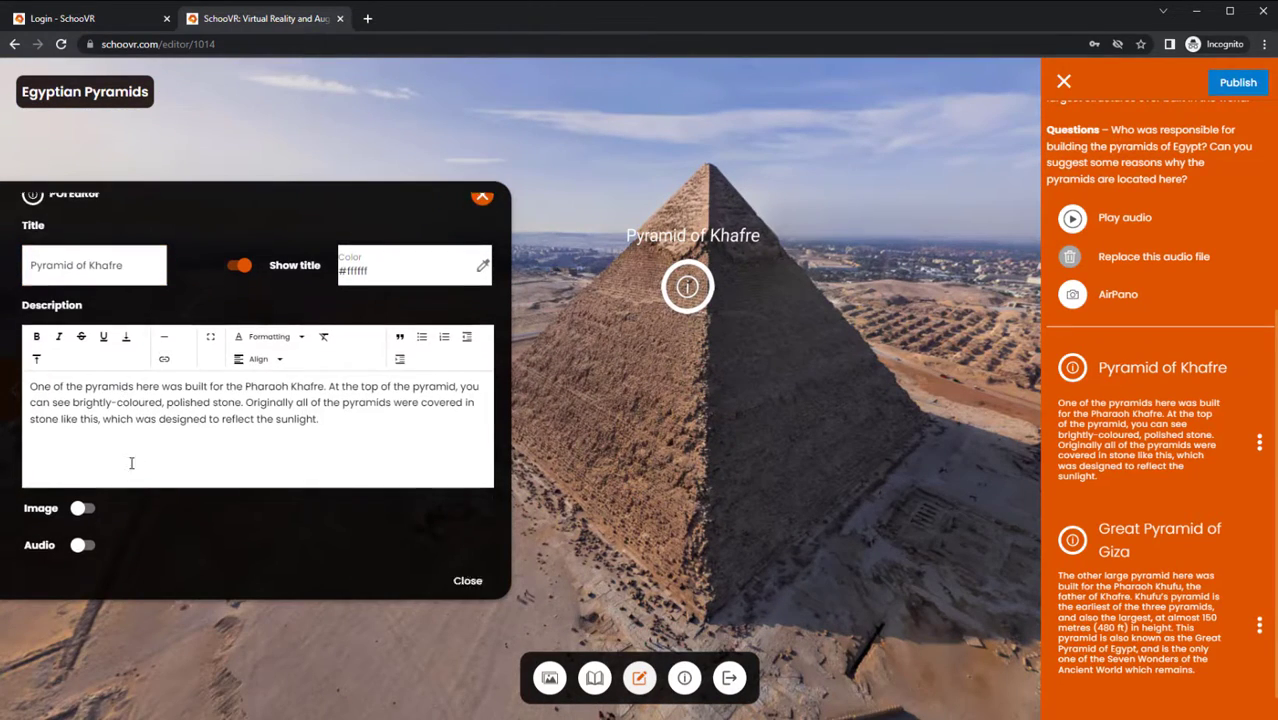
Turn on the image and audio for the Pyramid of Khafre point of interest, review its settings and close the editor.
click(84, 496)
scroll(255, 515, down, 5)
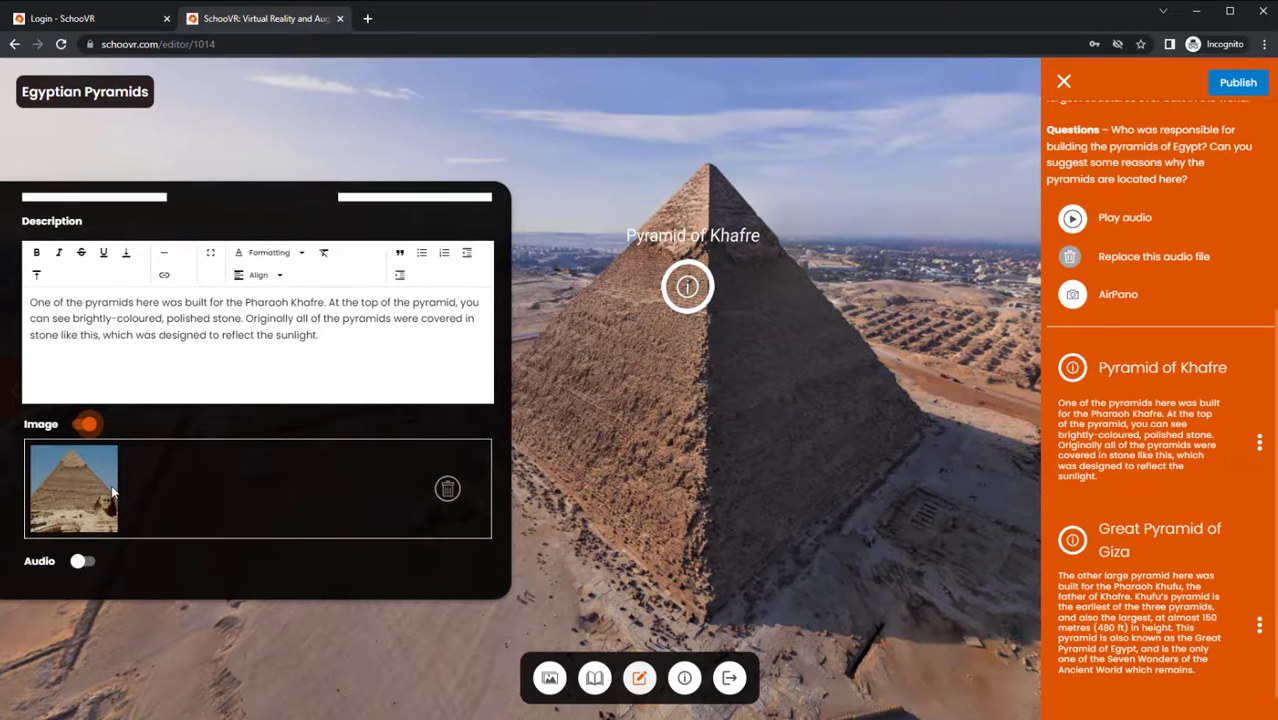
click(86, 533)
scroll(311, 402, up, 5)
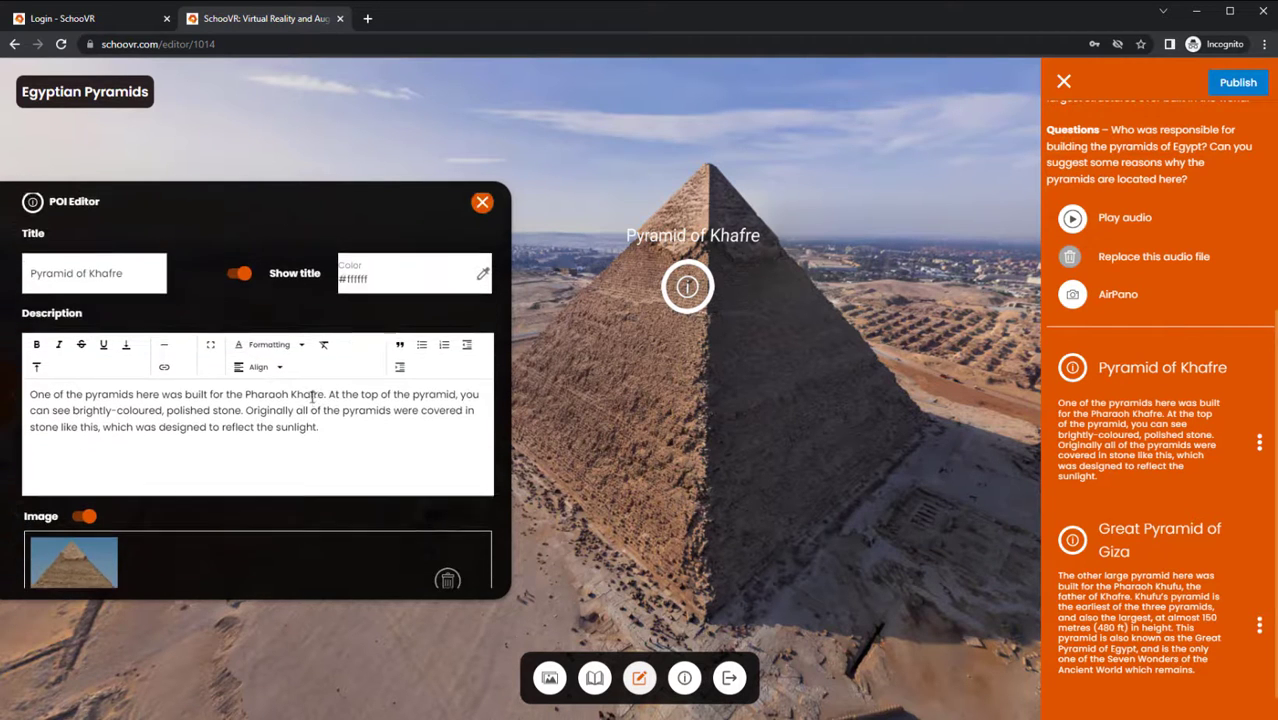
scroll(311, 400, down, 5)
scroll(312, 396, up, 5)
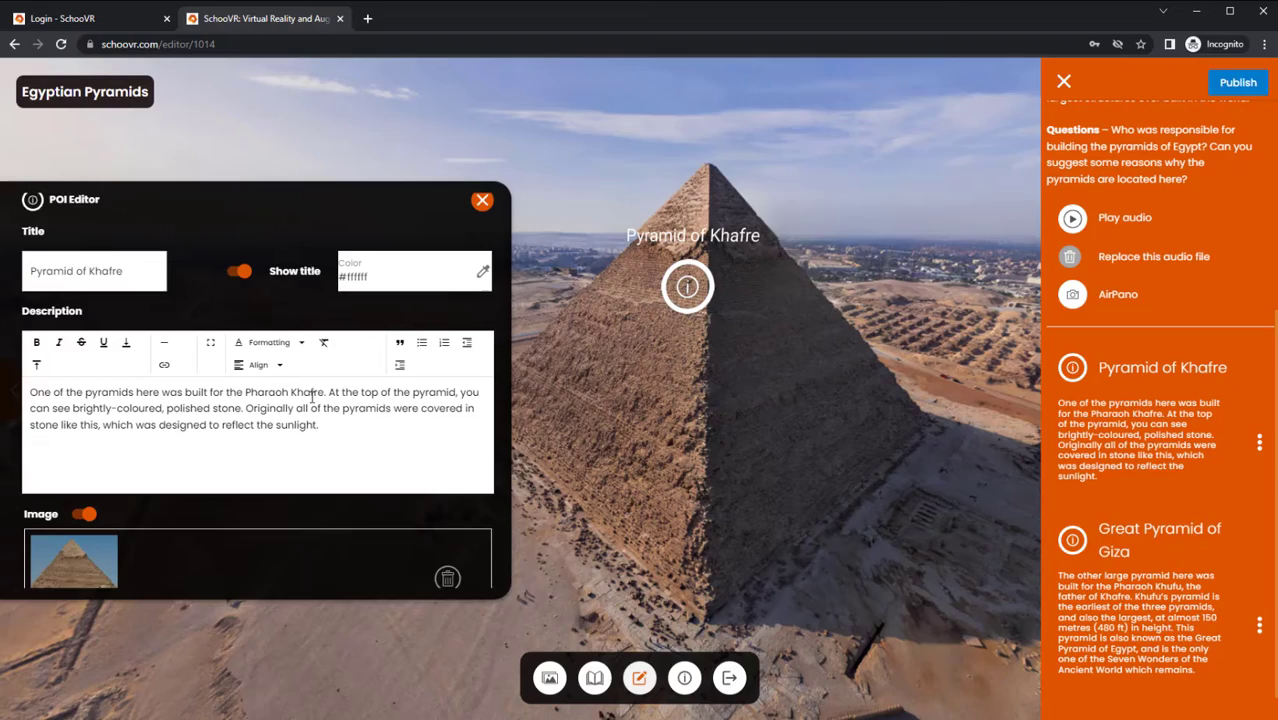
click(480, 204)
Add a point of interest over the city skyline beyond the Great Pyramid of Giza and title it Cairo.
drag(378, 338, 865, 275)
click(639, 678)
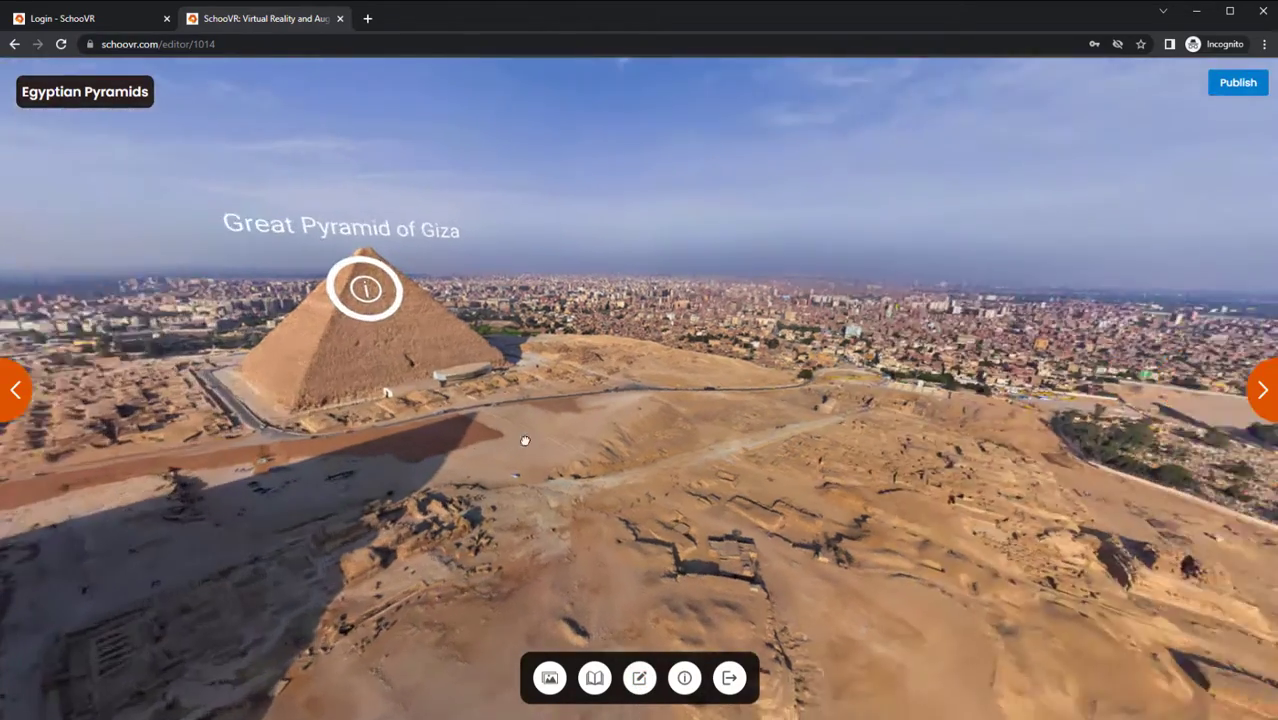
drag(525, 441, 619, 450)
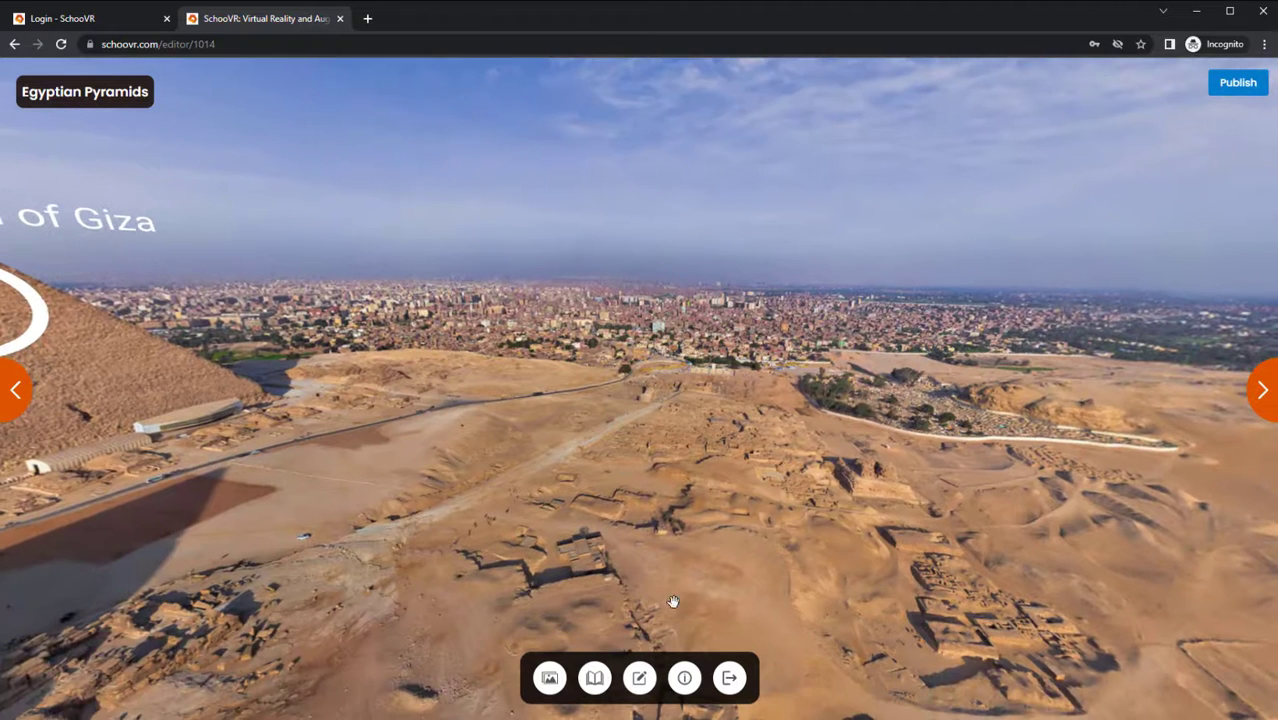
click(685, 681)
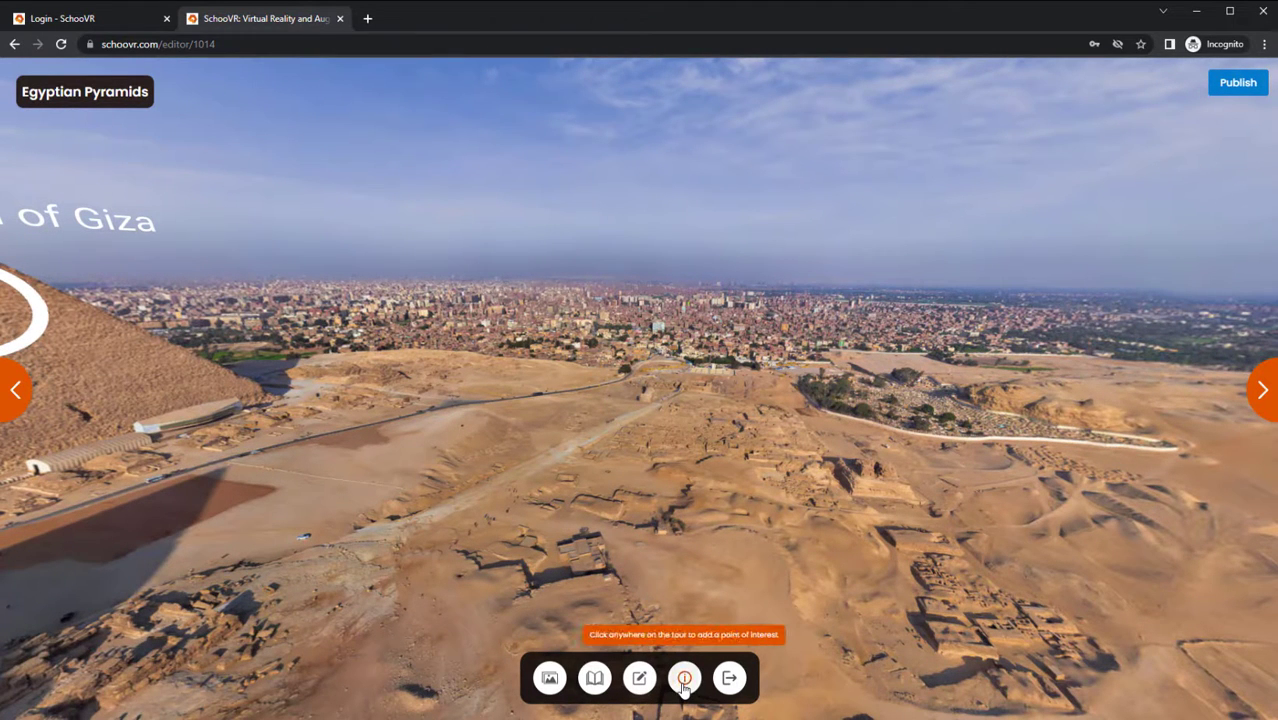
click(689, 276)
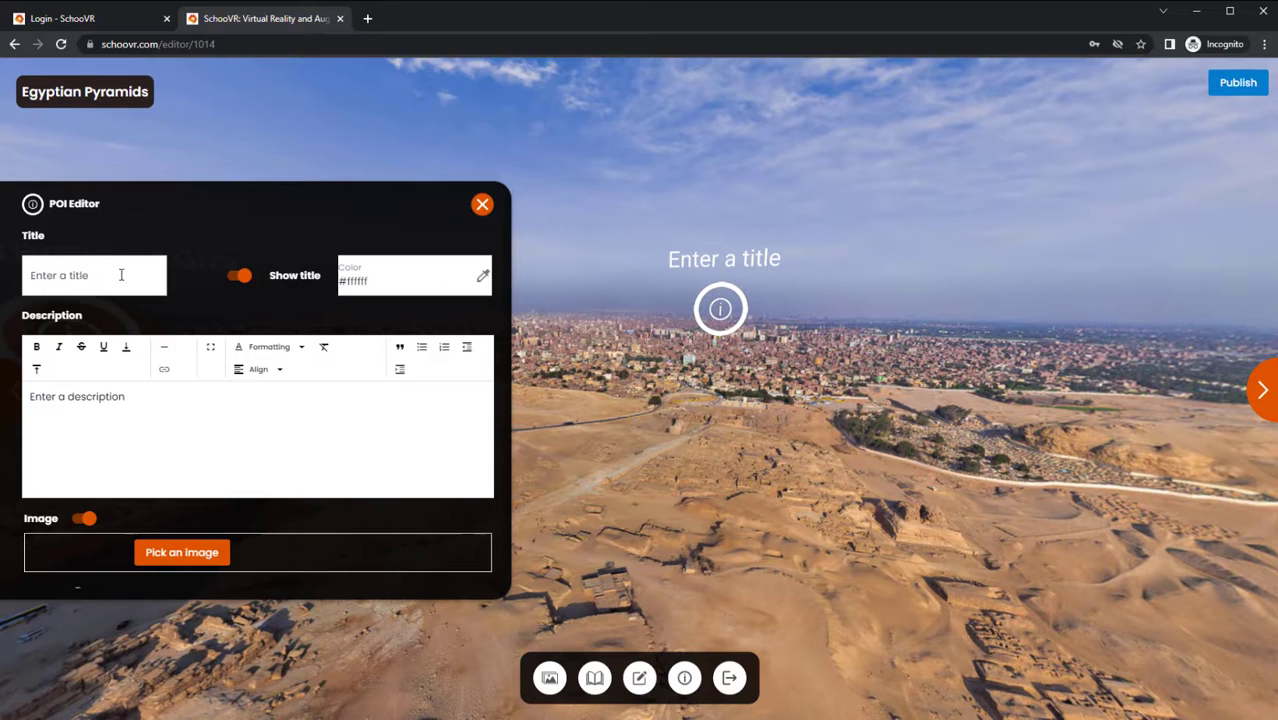
click(121, 275)
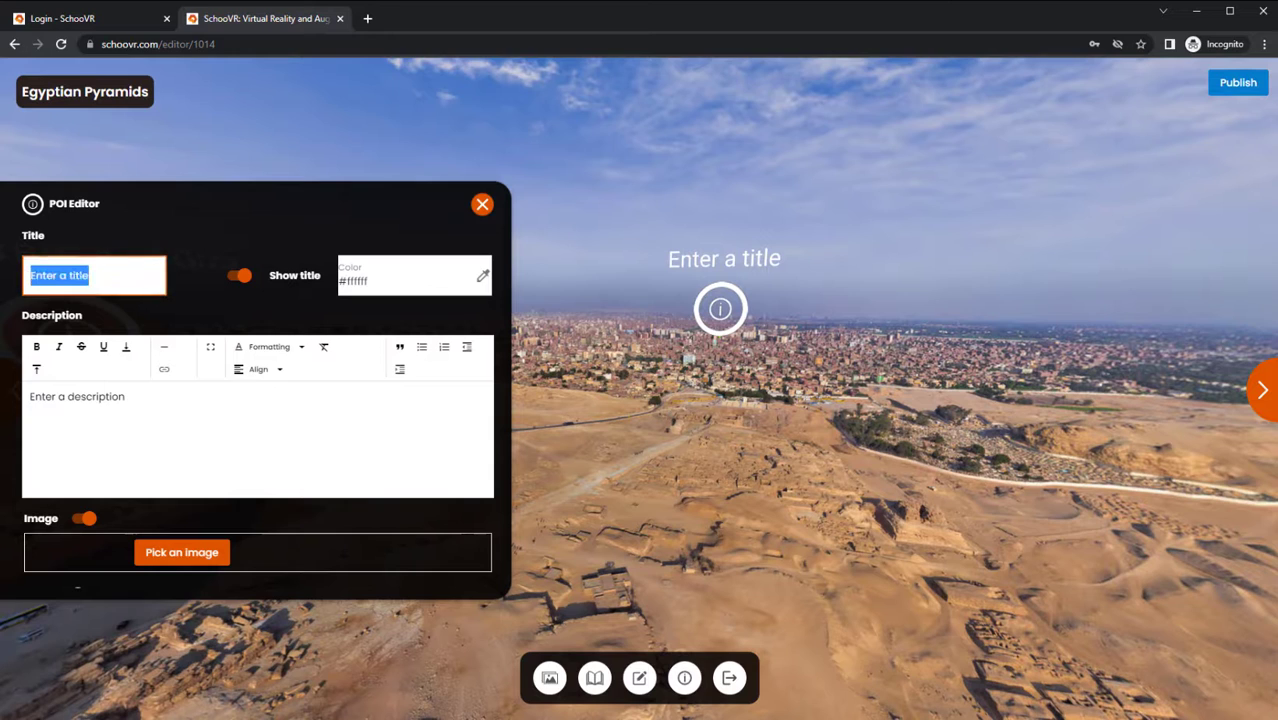
text(Cairo)
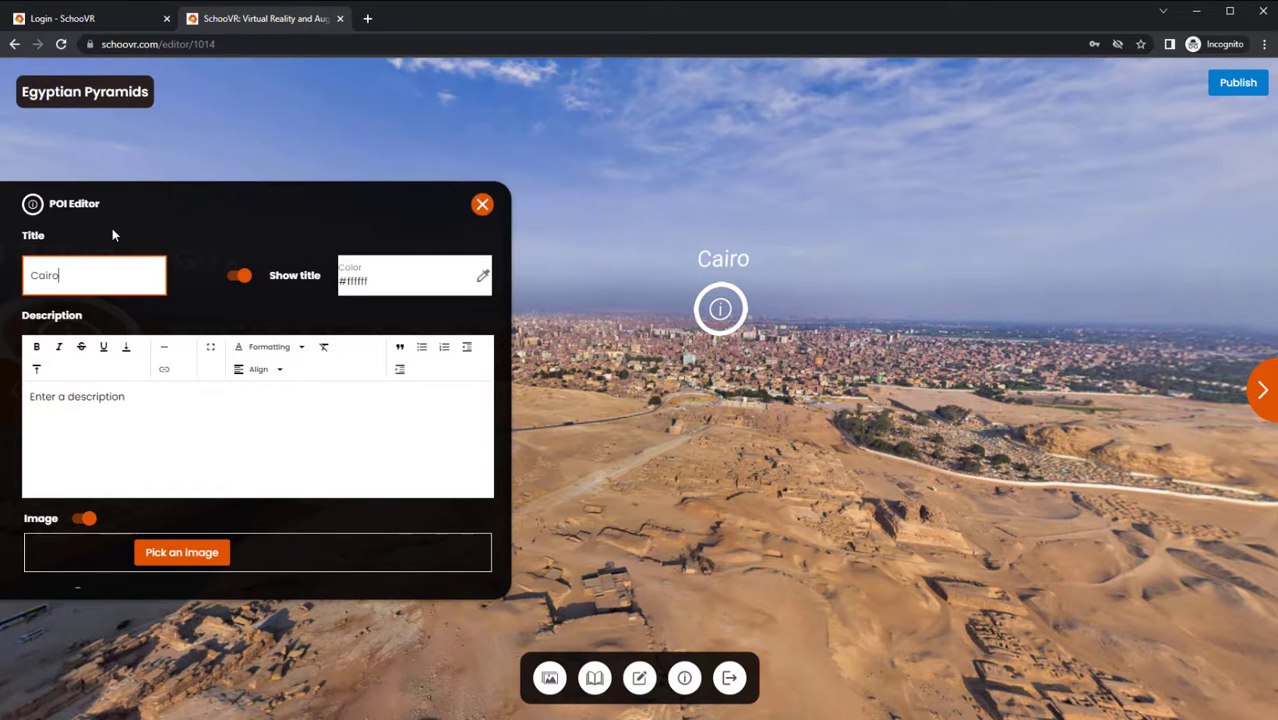
drag(140, 399, 33, 399)
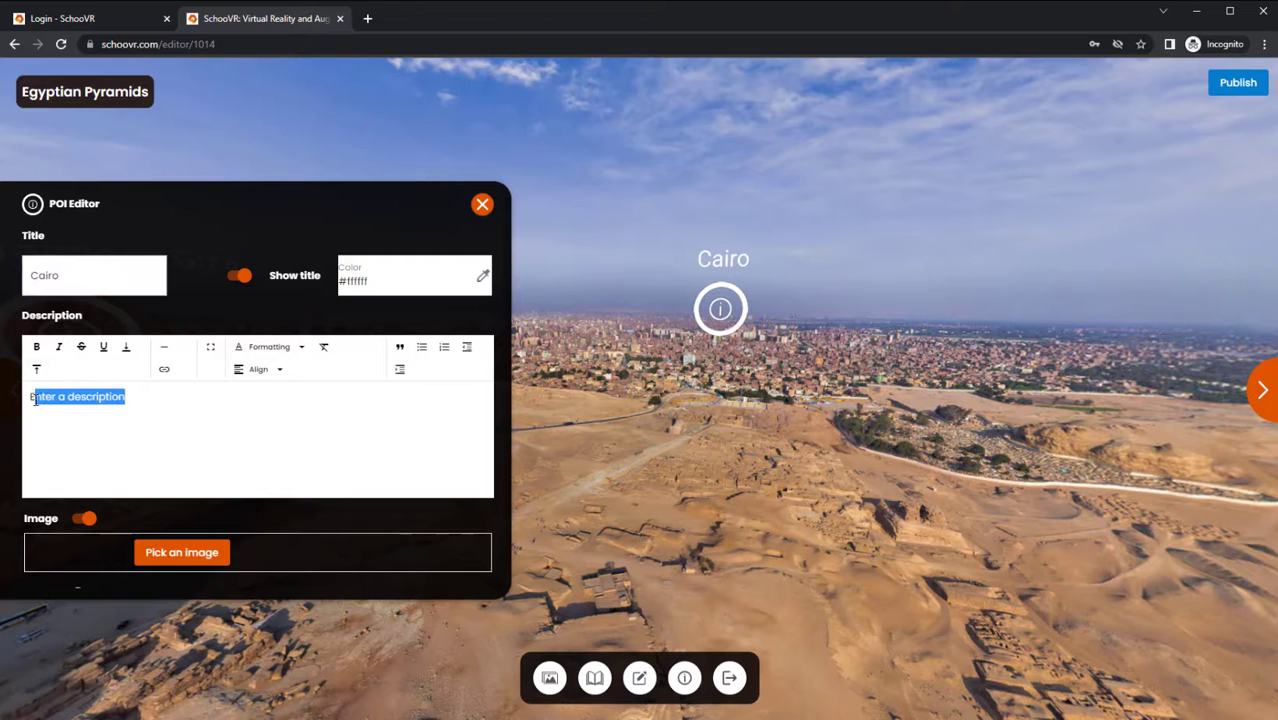
scroll(165, 420, down, 1)
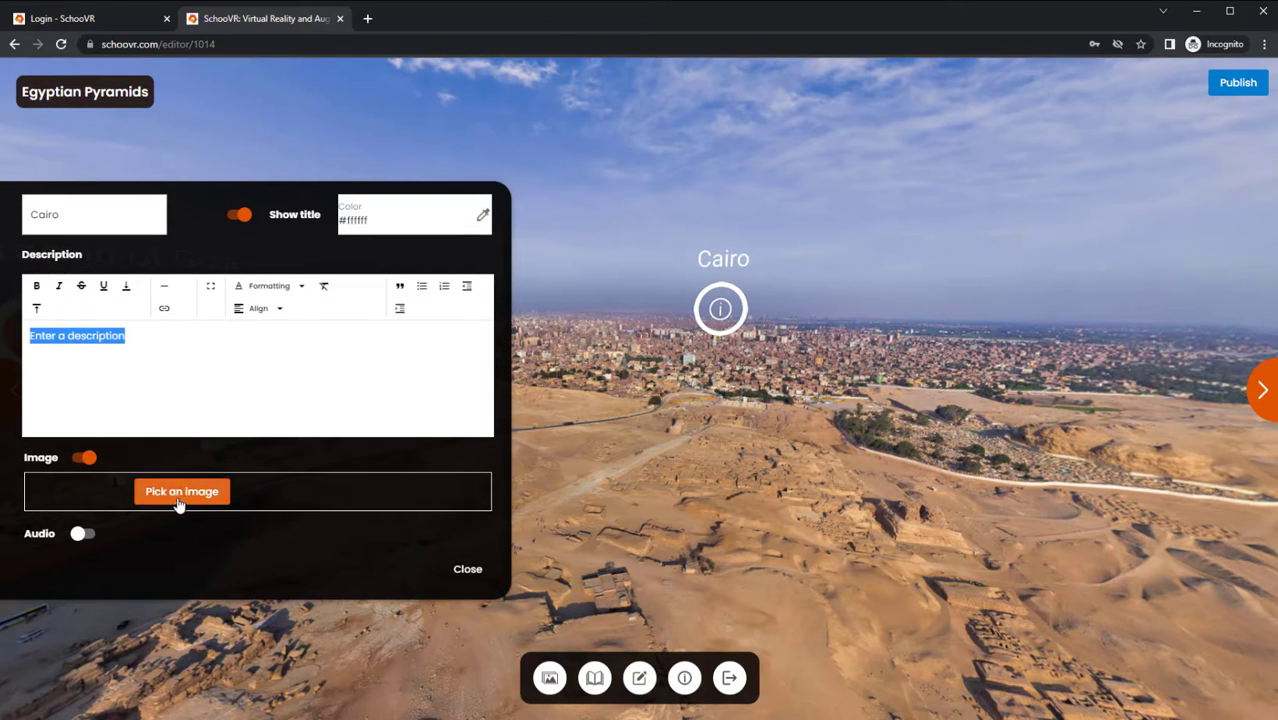
click(474, 573)
Delete the Cairo point of interest from the Egyptian Pyramids scene and hide the scene details.
drag(844, 474, 983, 468)
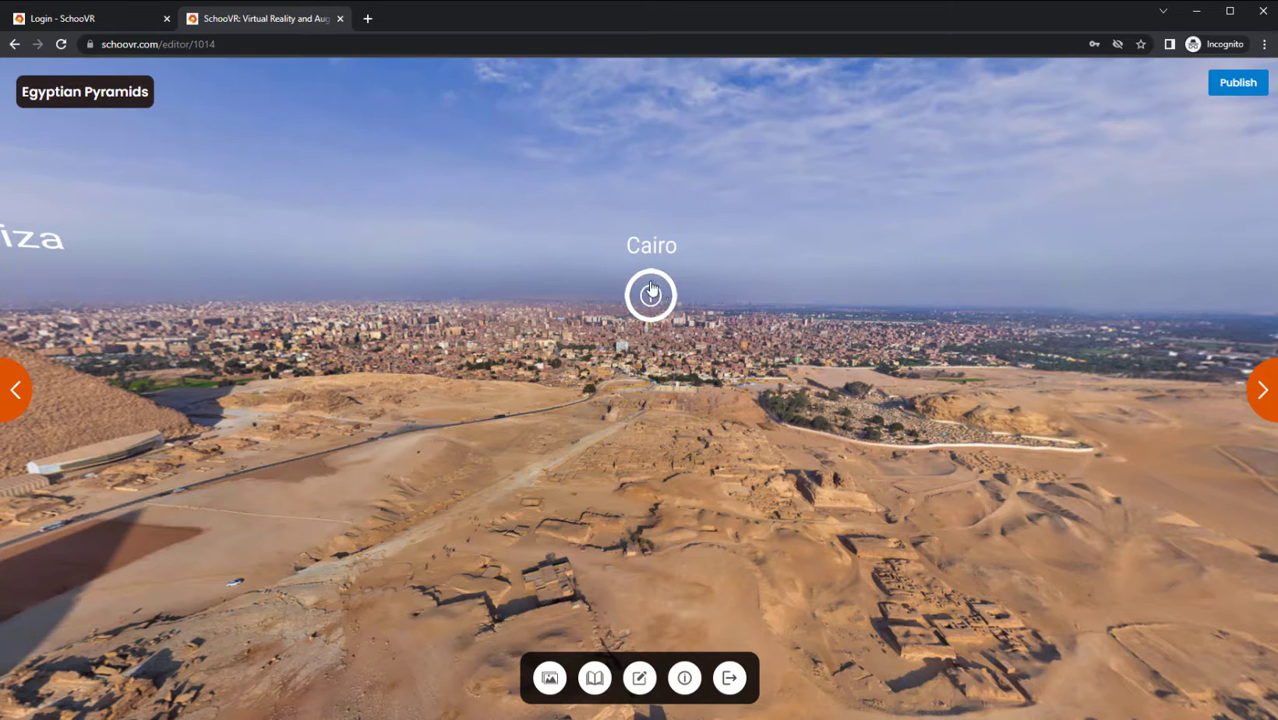
click(639, 678)
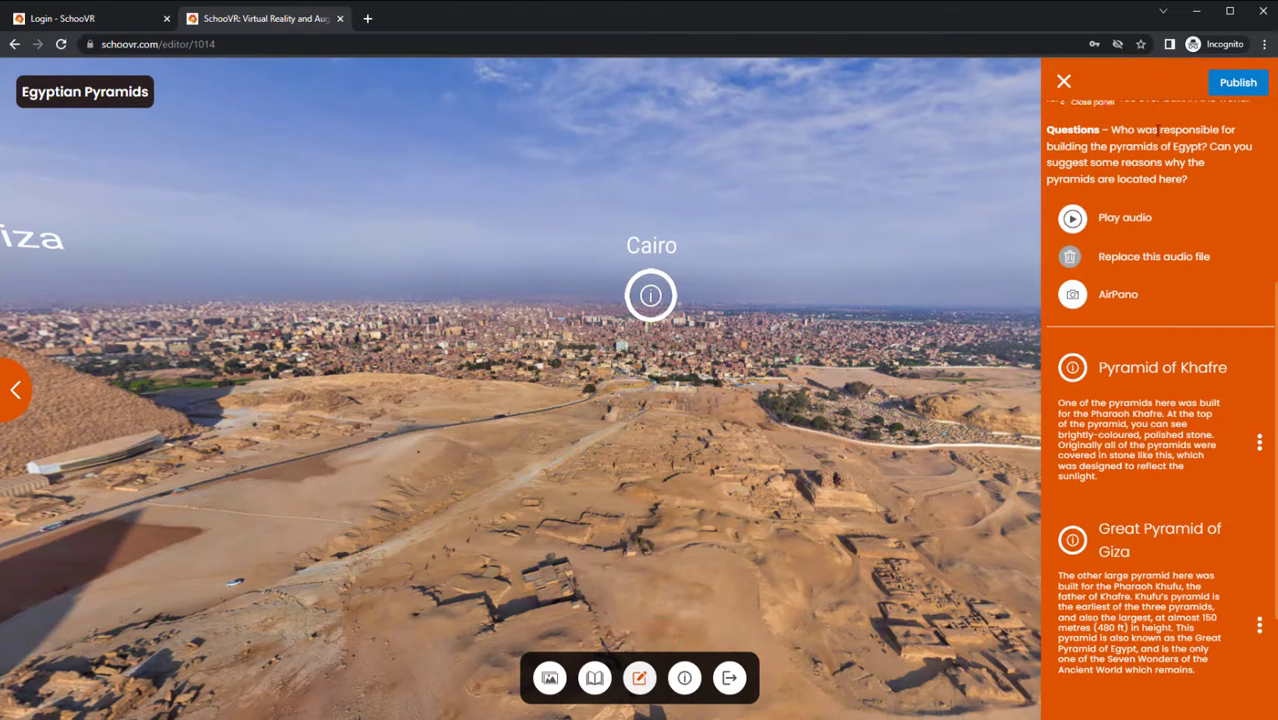
scroll(1250, 195, up, 3)
scroll(1245, 198, down, 5)
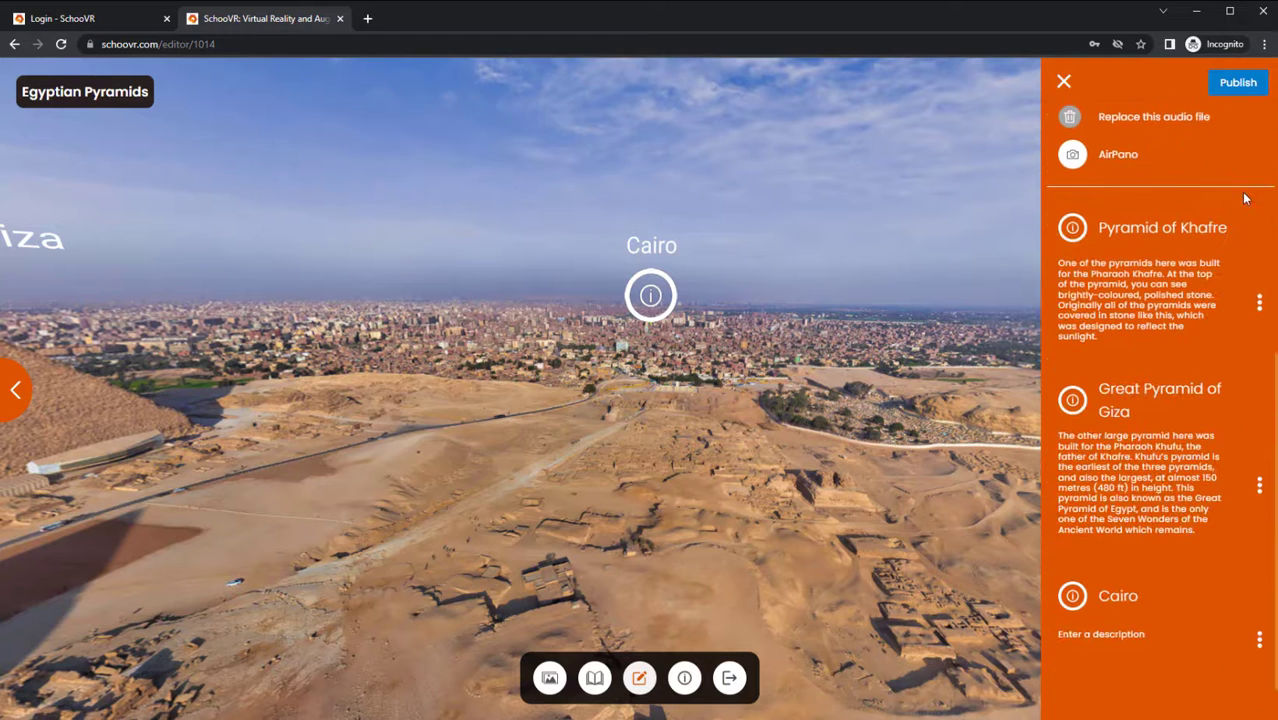
click(1259, 639)
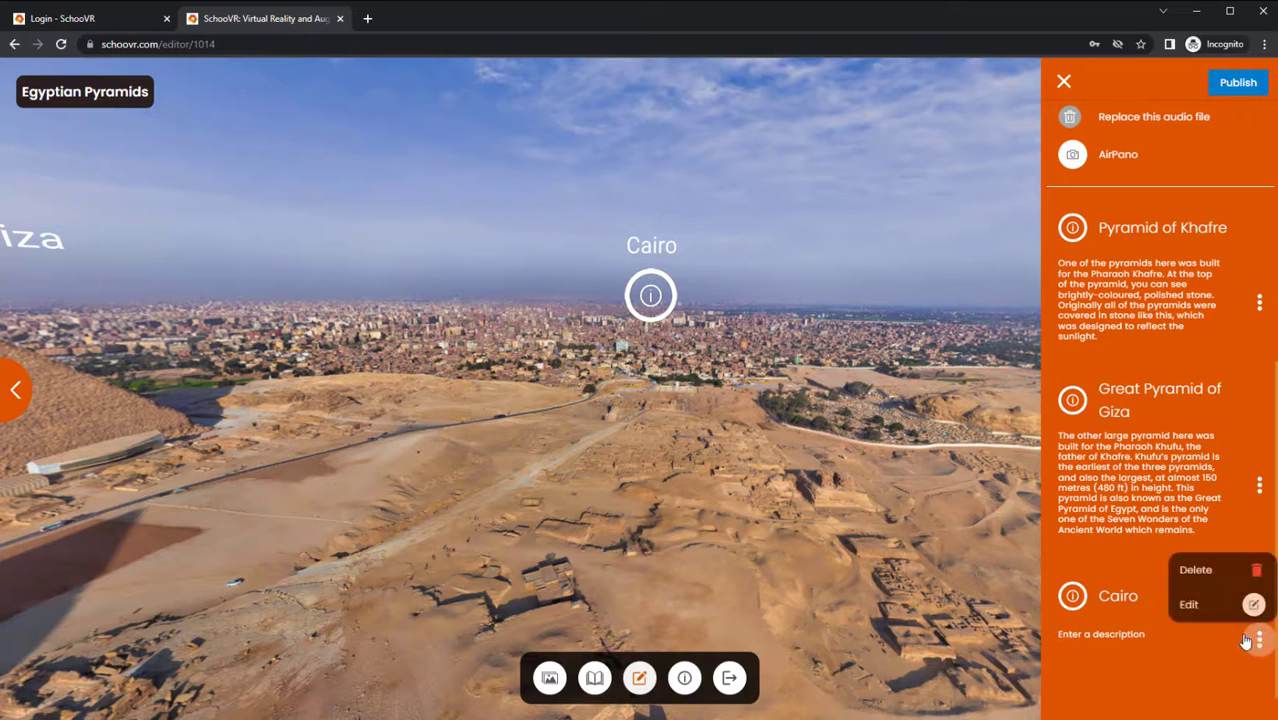
click(1213, 575)
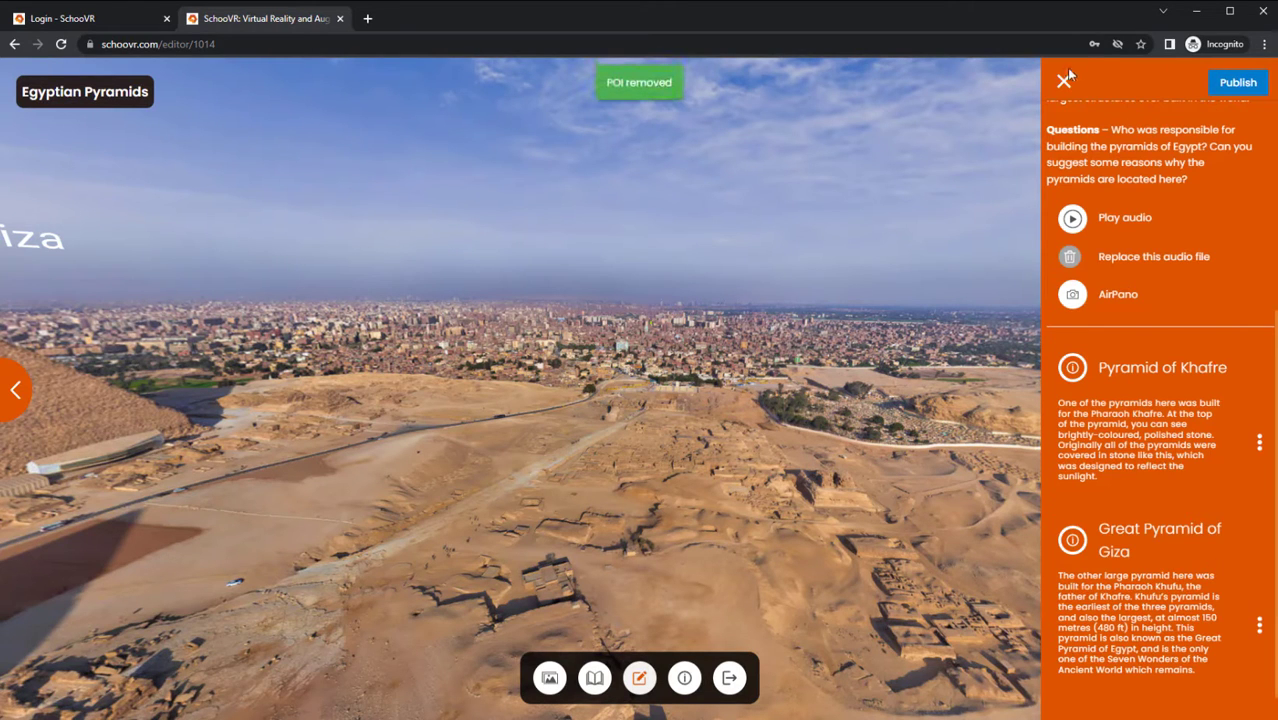
click(1064, 81)
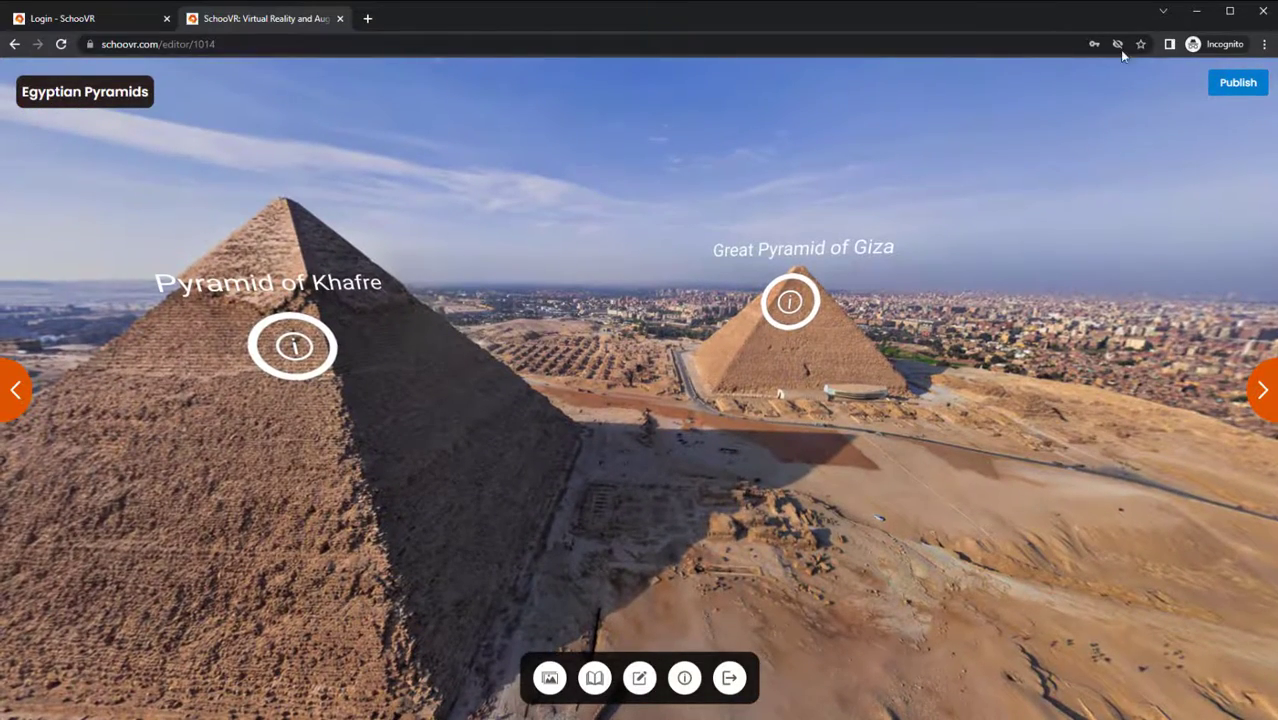
Publish the edited Ancient Egypt experience and show only the saved experiences in the playlist.
click(1238, 85)
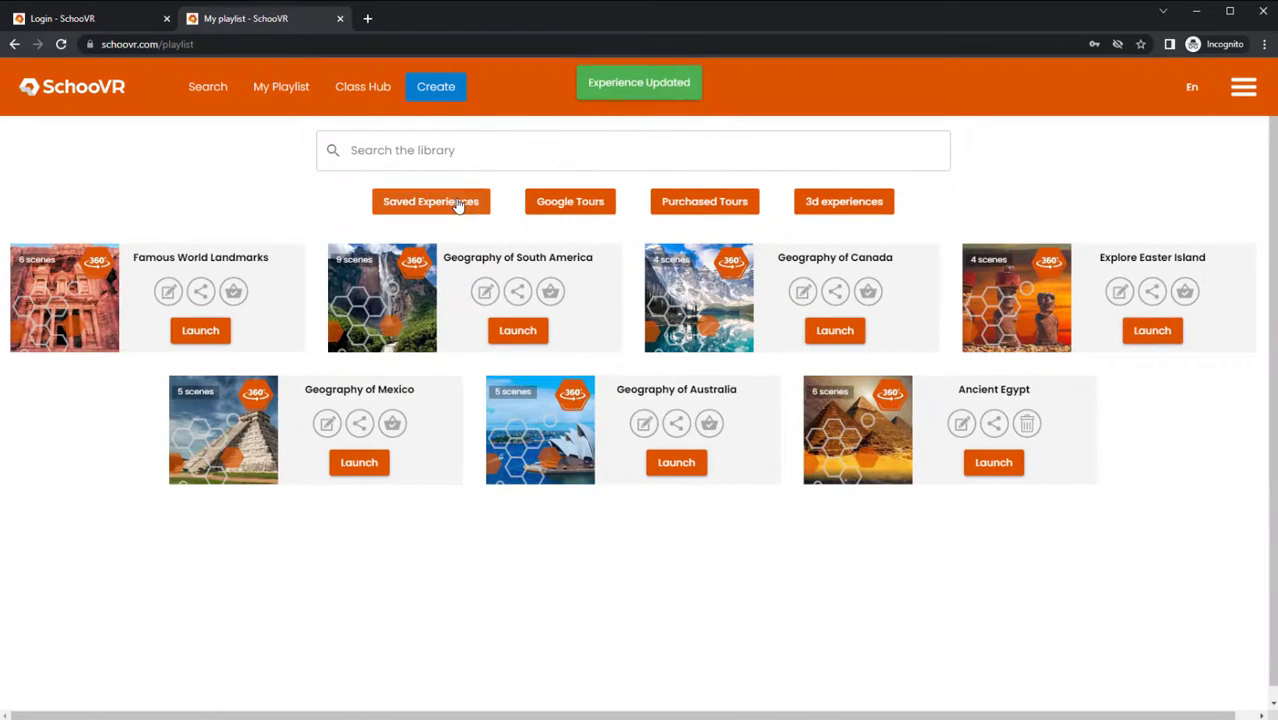
click(460, 205)
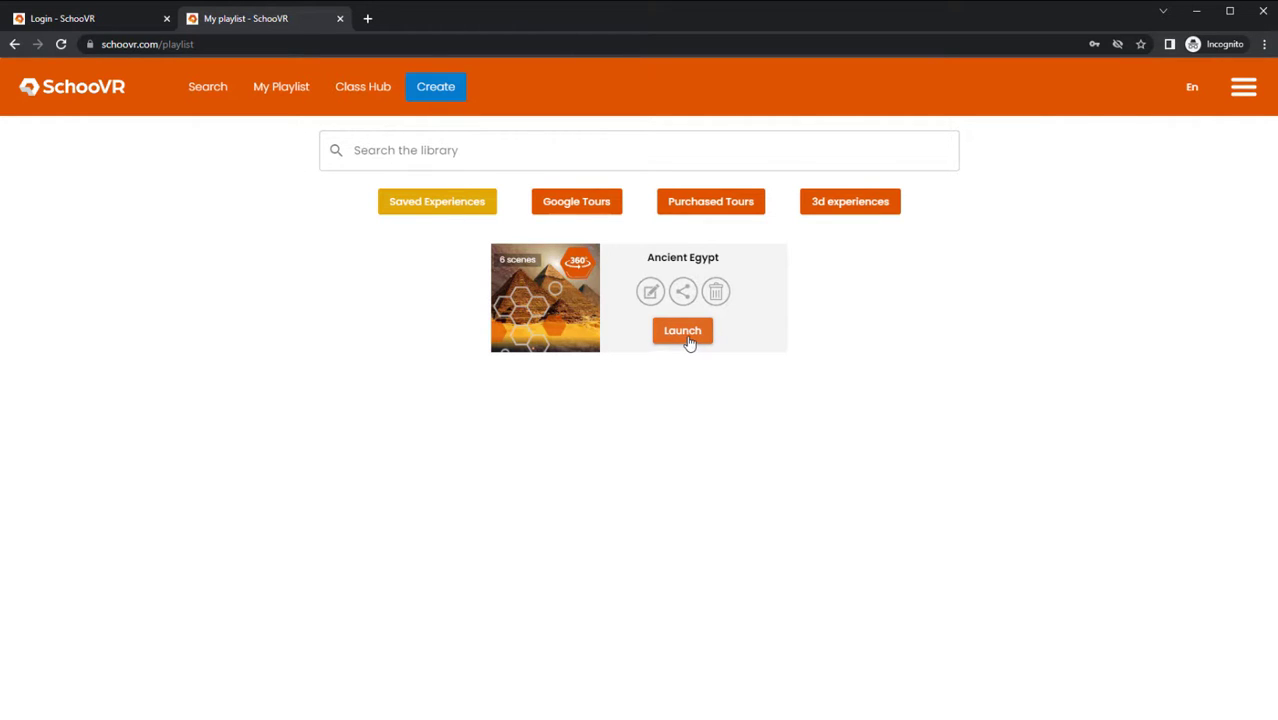
Go to the creation options, view the SchooVR Tour Creator's form for a new experience, and leave the form.
click(428, 89)
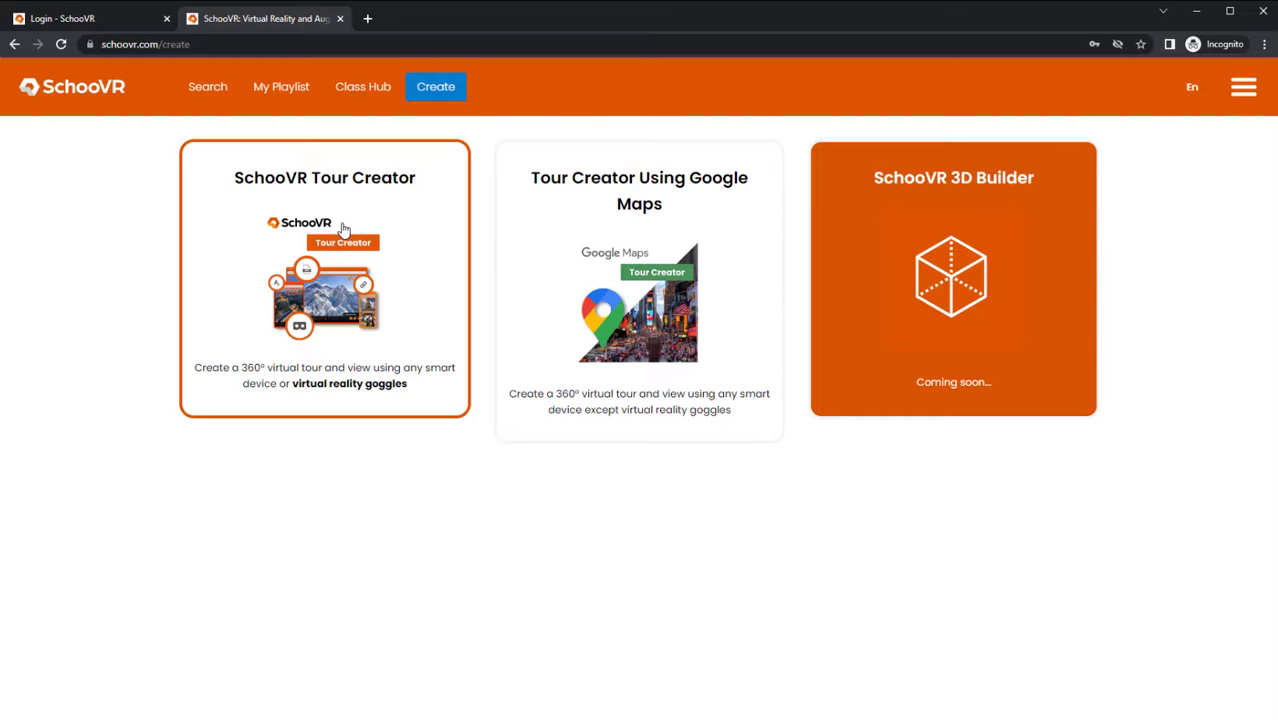
click(342, 229)
click(559, 183)
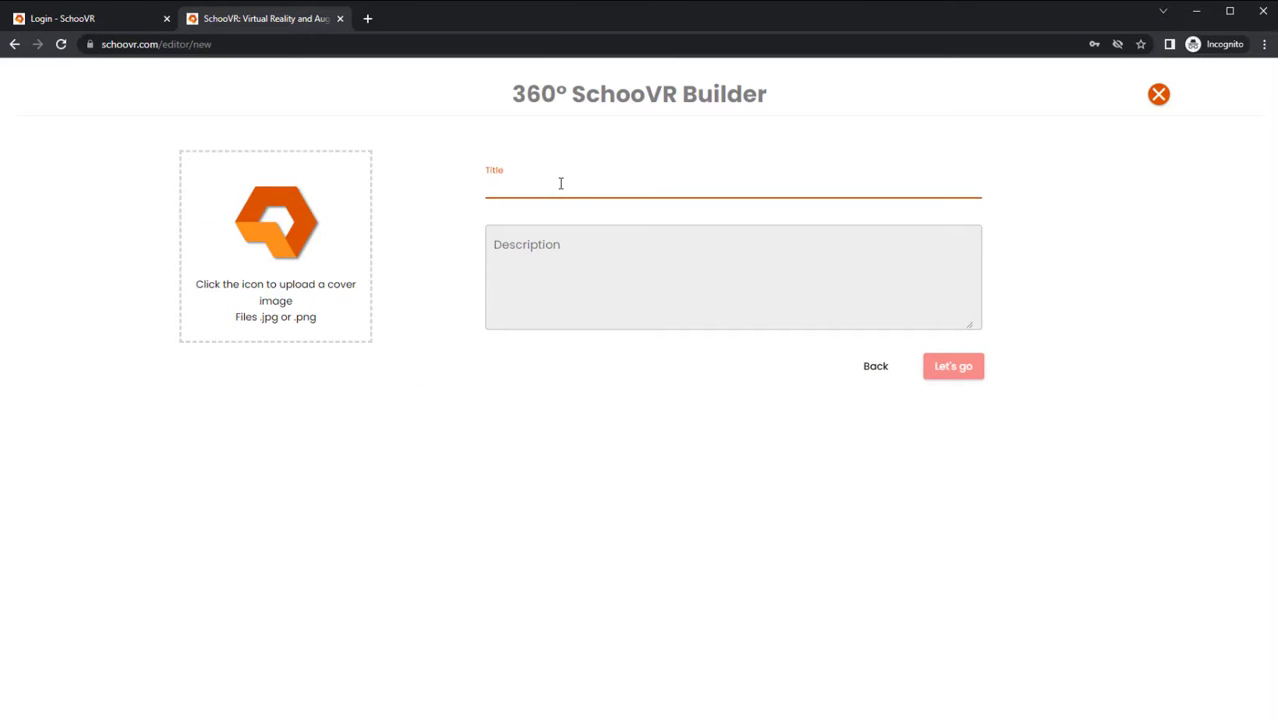
click(1156, 94)
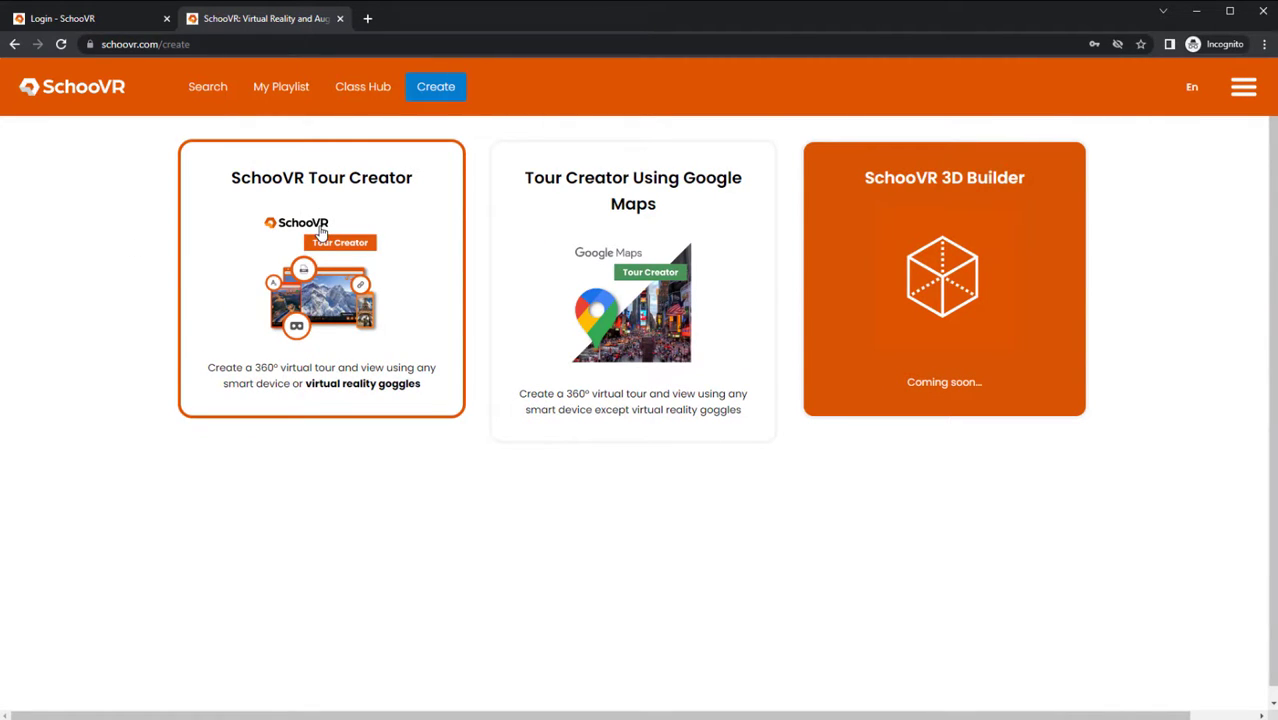
Start a new experience in the SchooVR Tour Creator with the title Test.
click(321, 230)
click(535, 178)
text(Test)
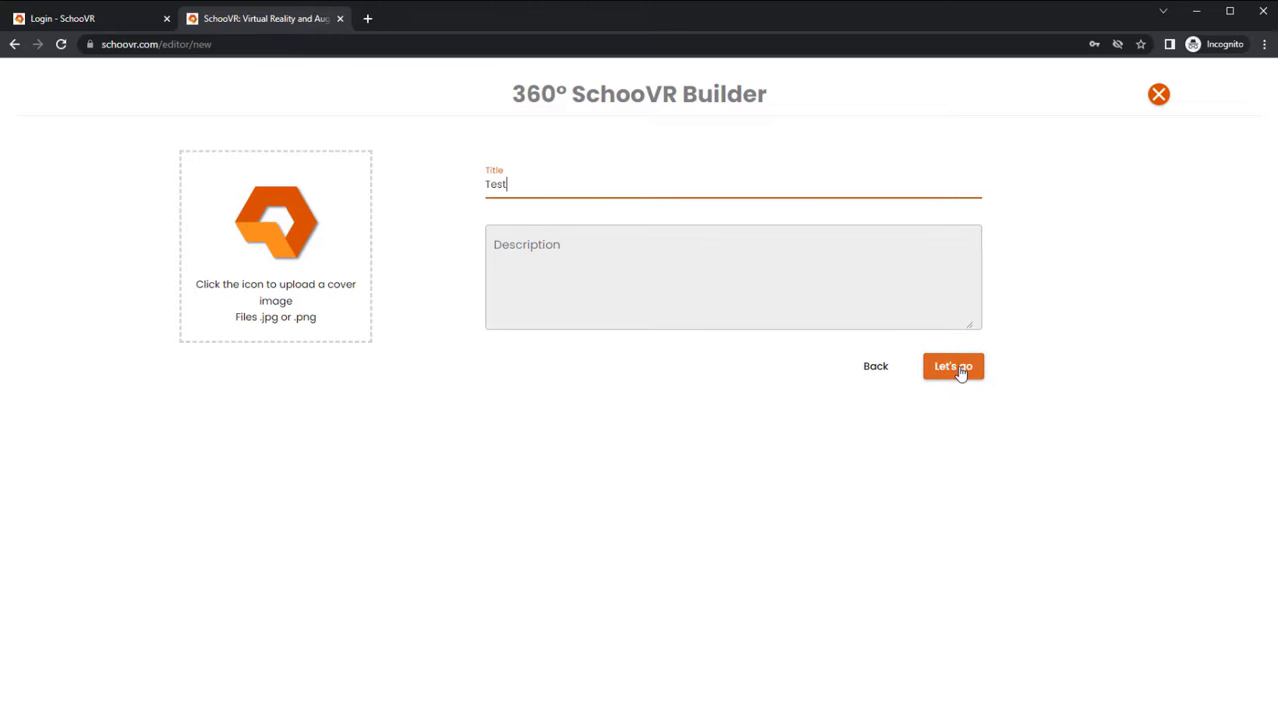
click(955, 367)
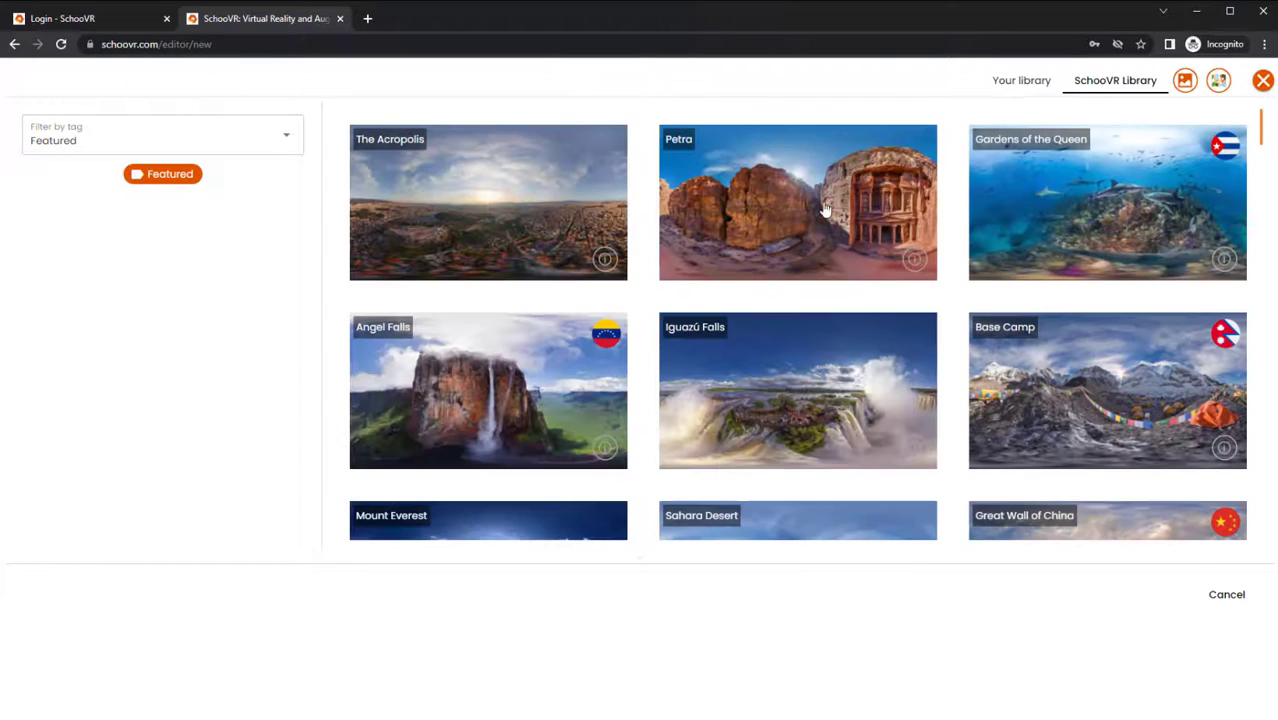
Browse the featured panoramas in the SchooVR Library, view their locations on the map, and return to panorama mode.
scroll(831, 203, down, 2)
scroll(831, 203, down, 3)
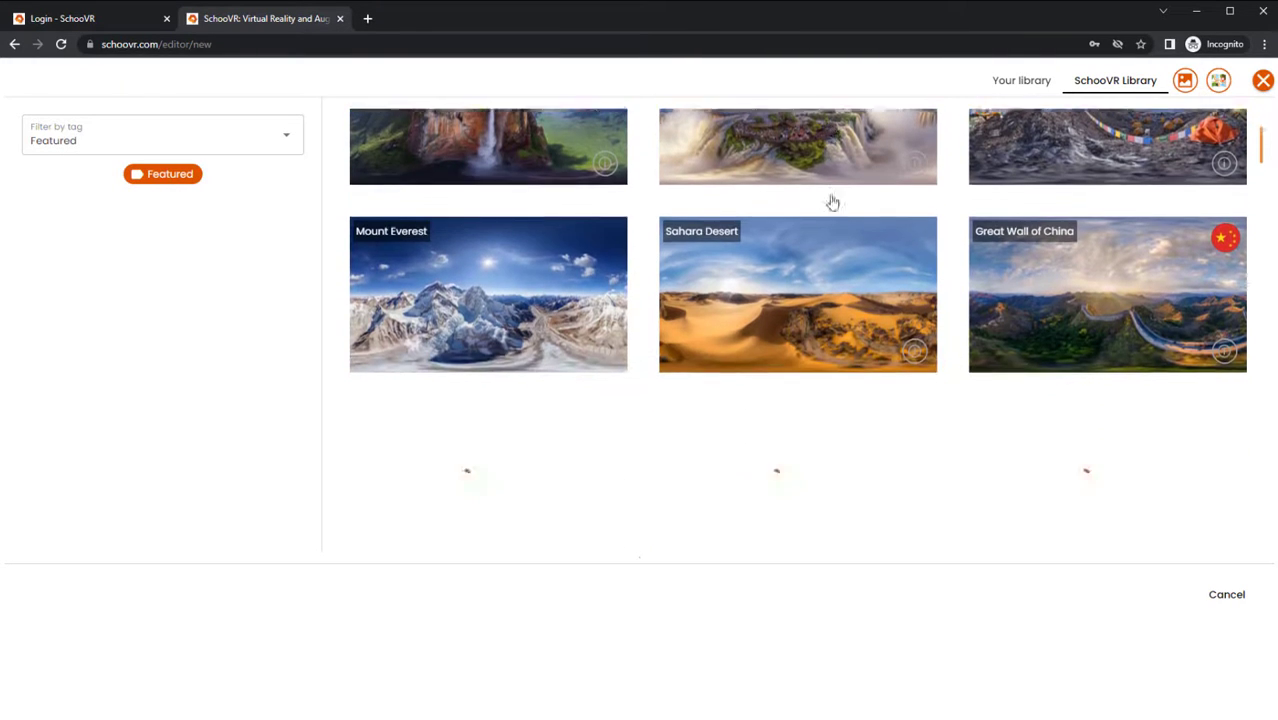
scroll(831, 203, down, 2)
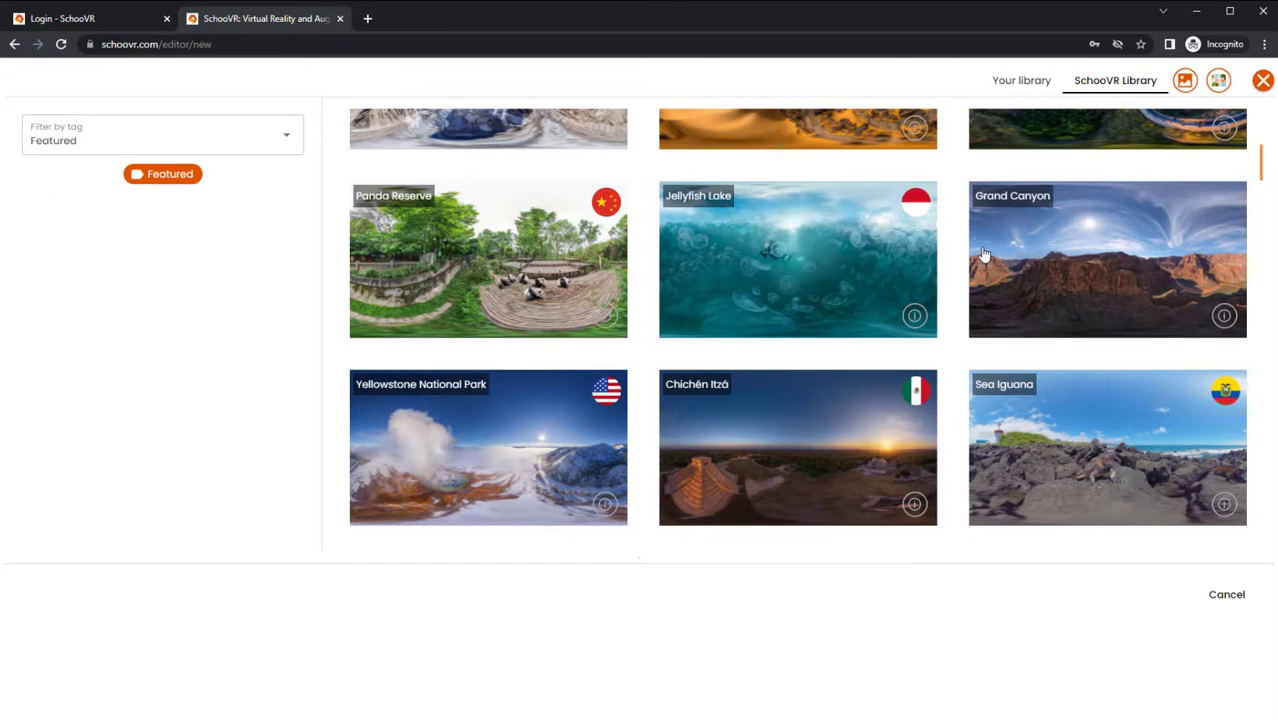
scroll(988, 250, down, 2)
scroll(995, 245, down, 3)
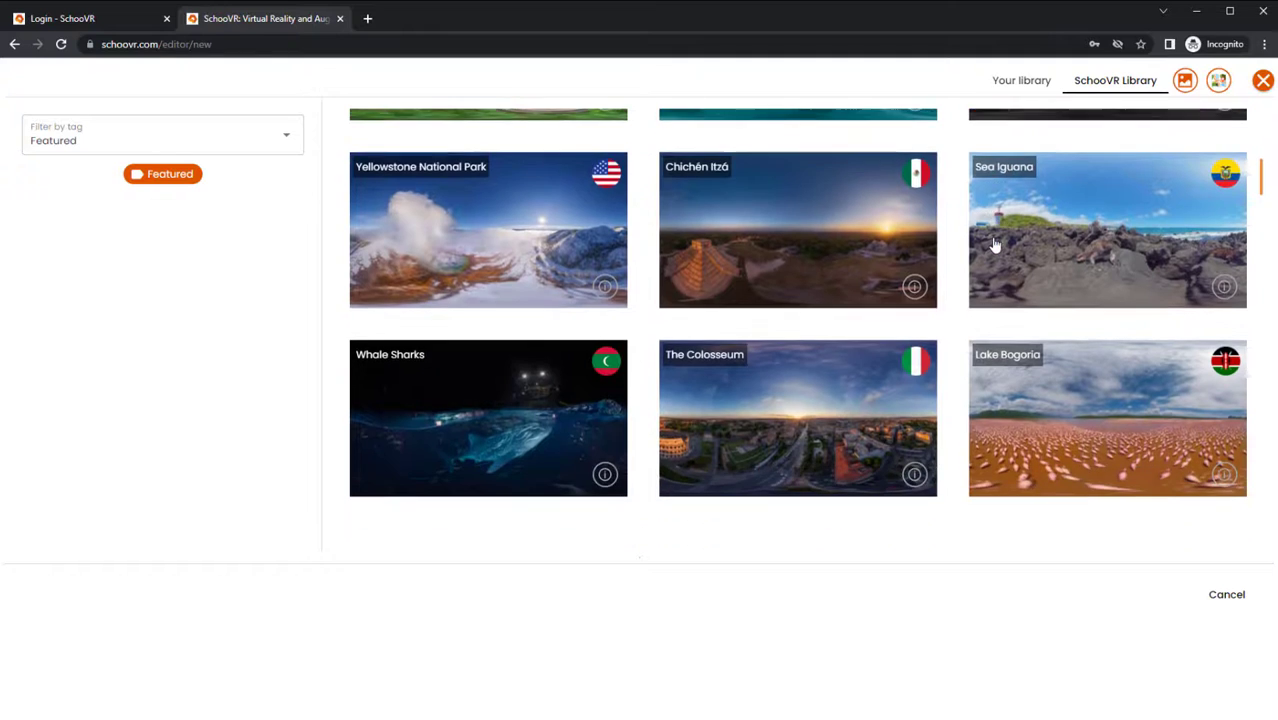
click(1218, 81)
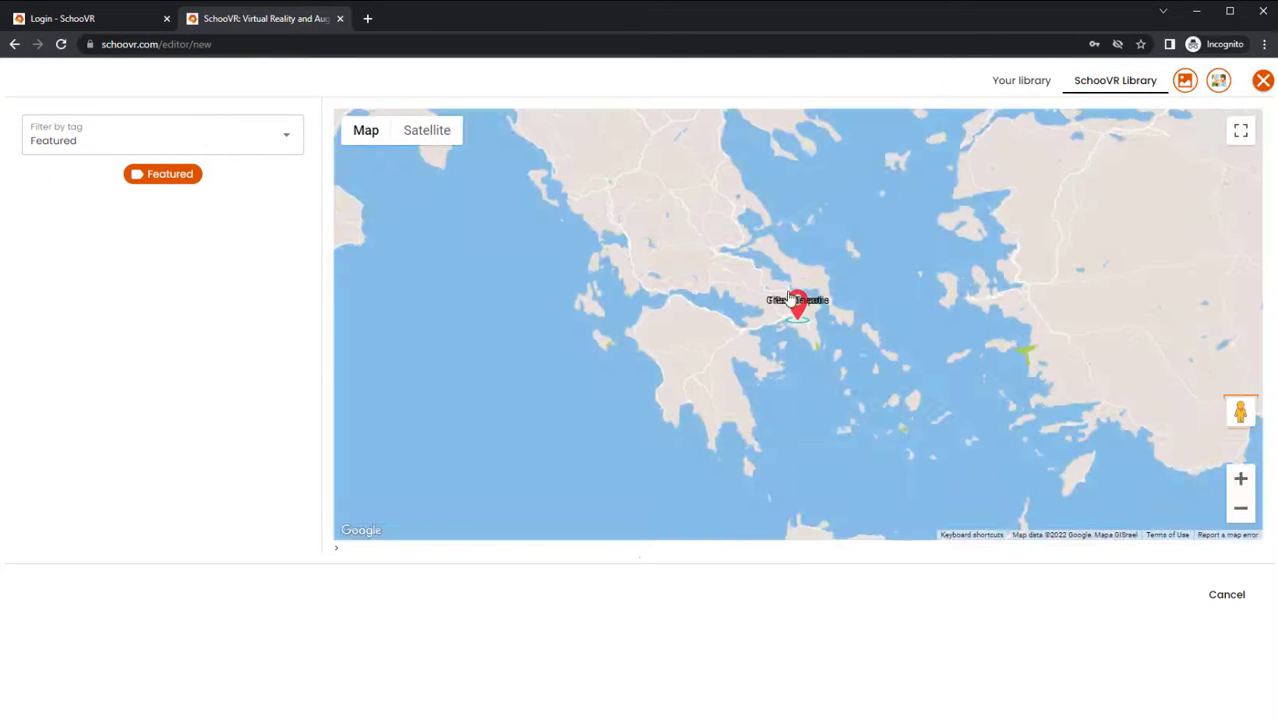
scroll(791, 297, down, 3)
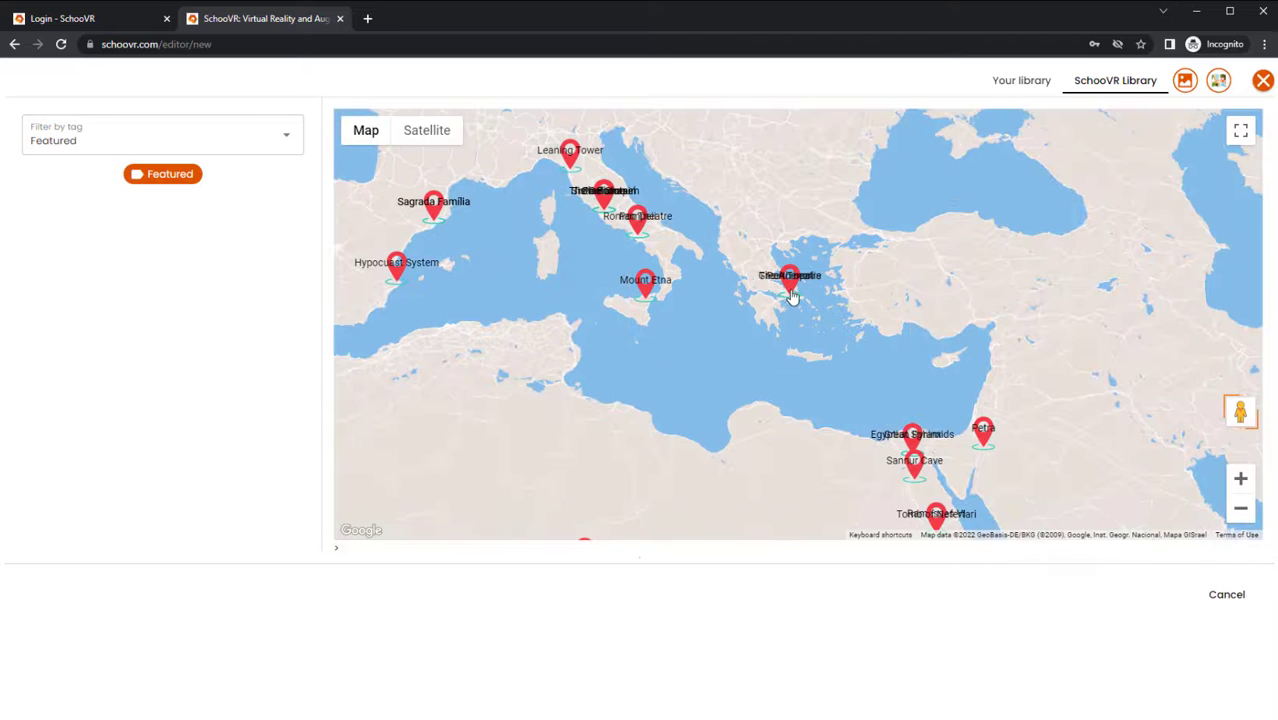
click(1184, 81)
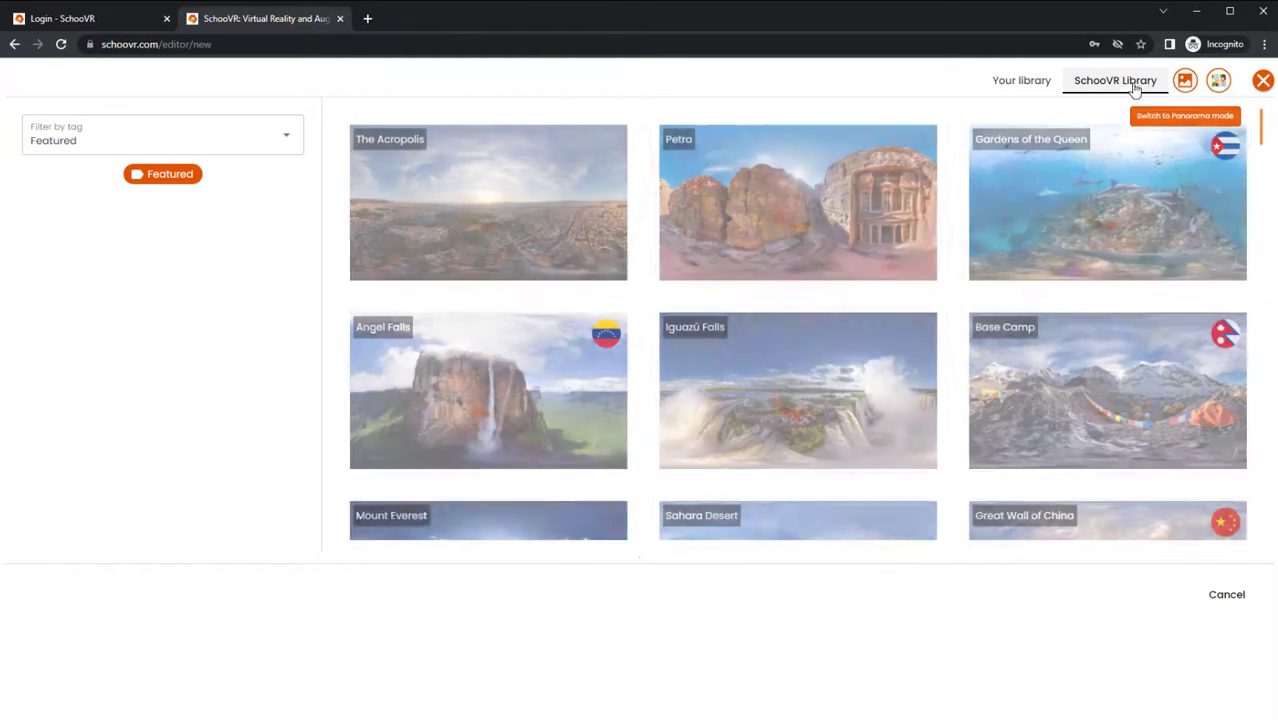
View the panorama upload option and its file chooser in the personal library, and close them without uploading anything.
click(1022, 84)
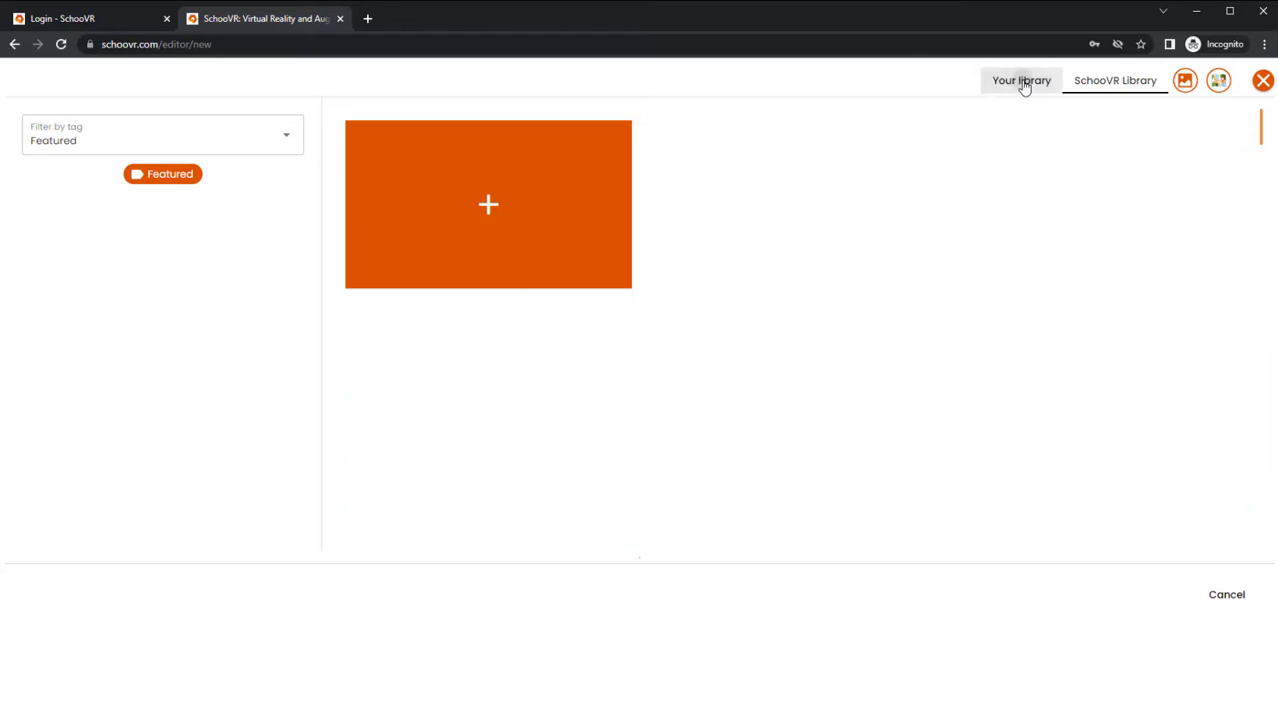
click(489, 205)
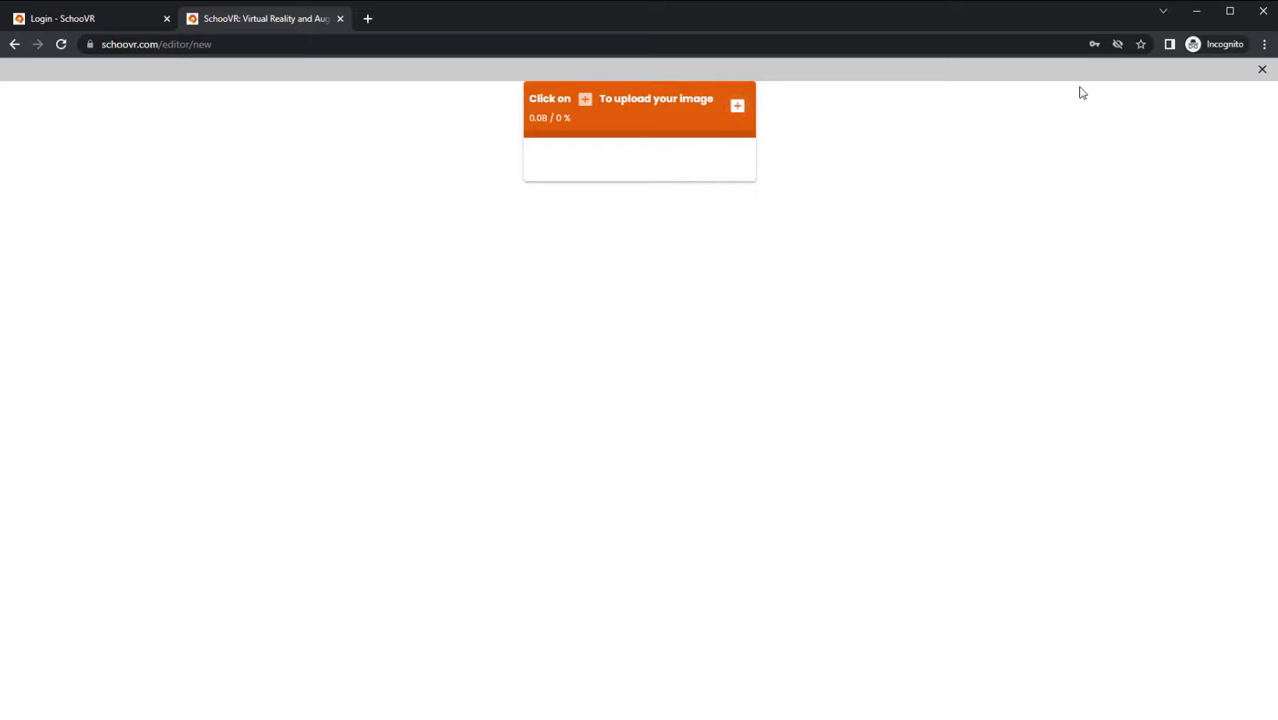
click(1261, 72)
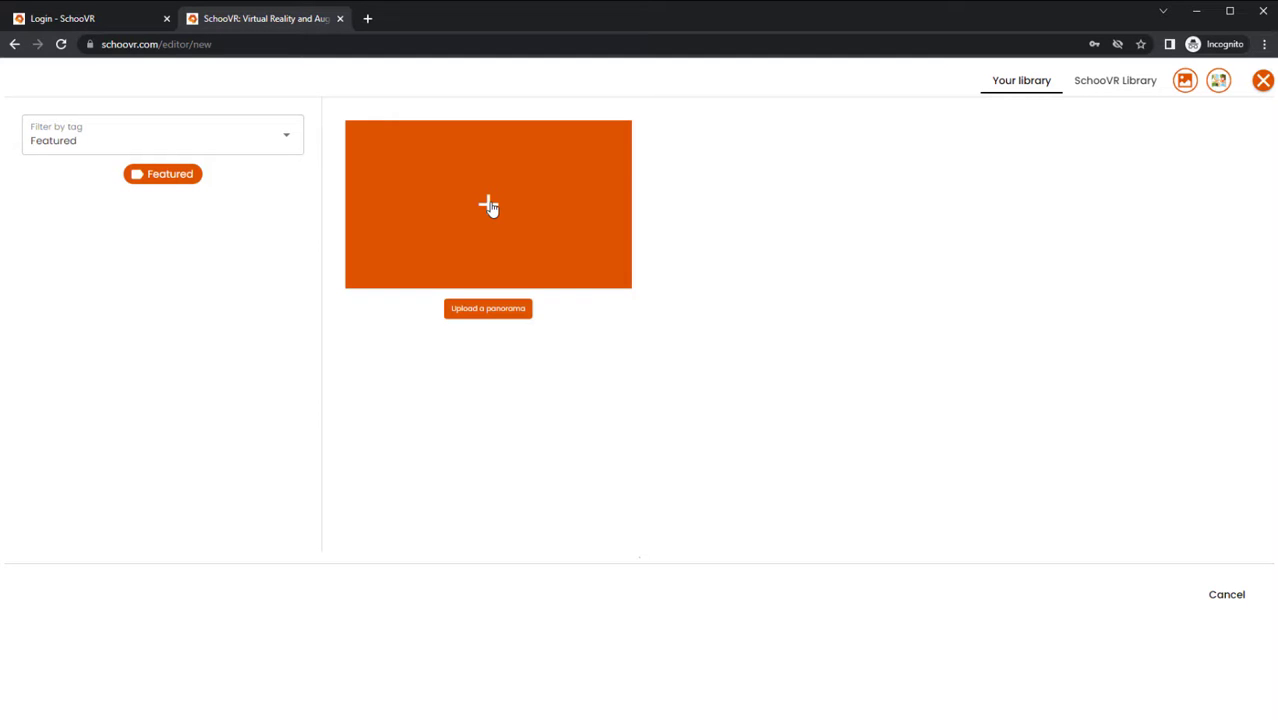
click(489, 206)
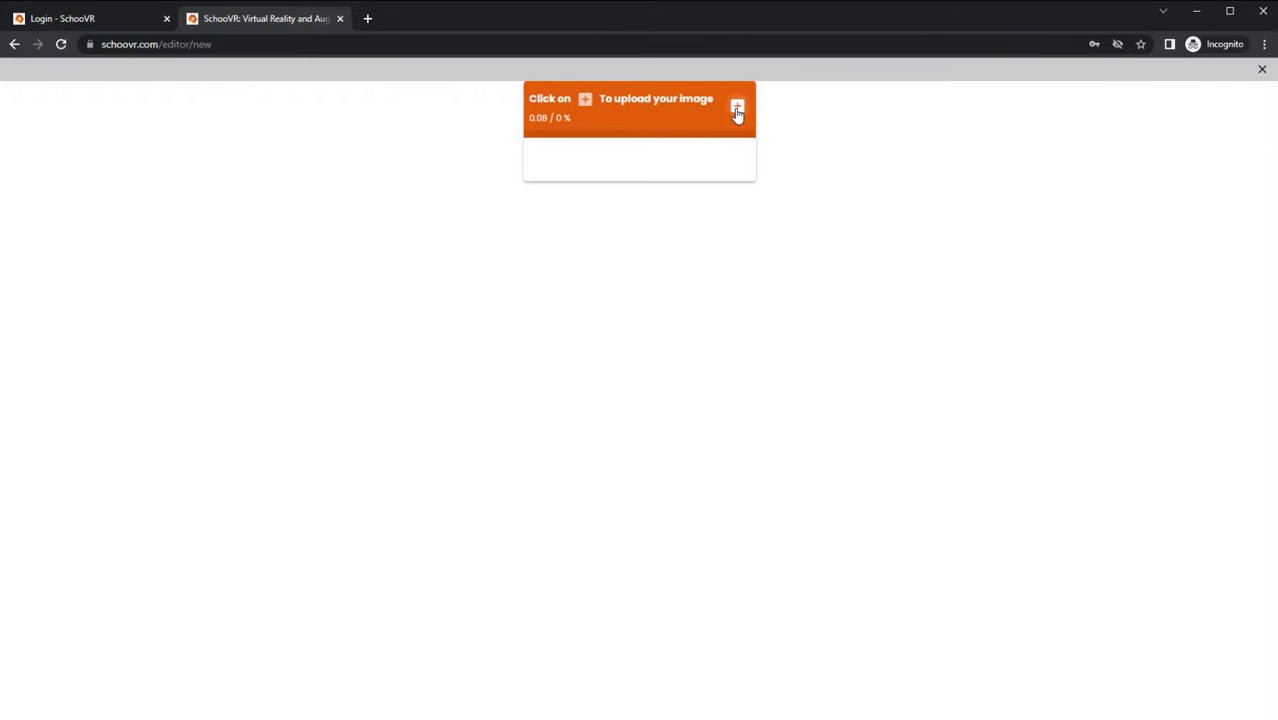
click(738, 112)
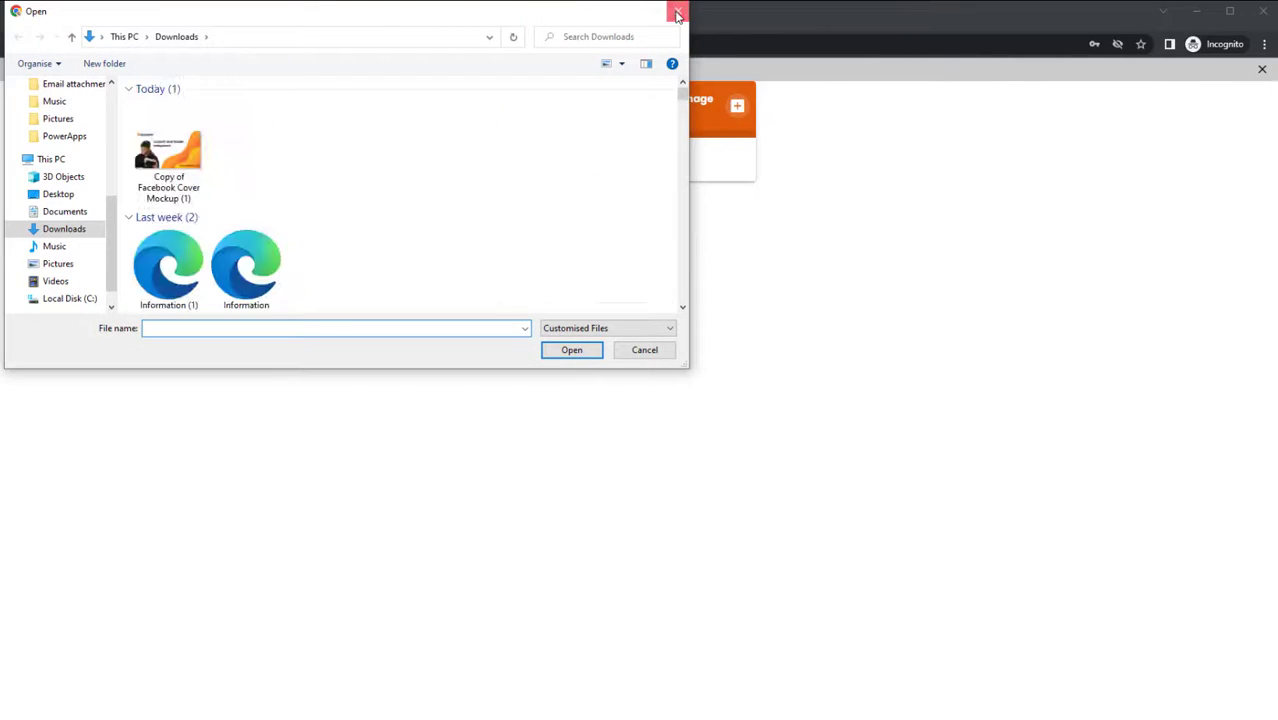
click(678, 11)
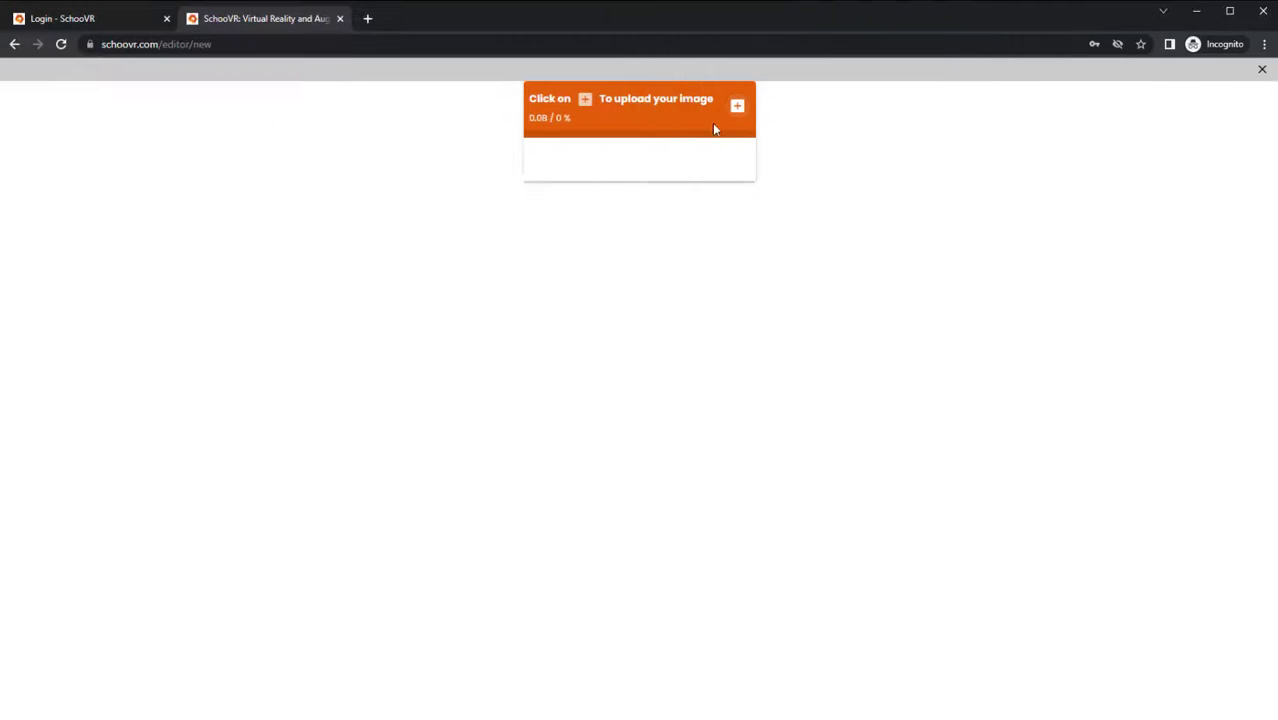
click(1262, 70)
Add the daytime Victoria Falls panorama with the cloudy blue sky from the SchooVR Library to the Test experience.
click(1122, 85)
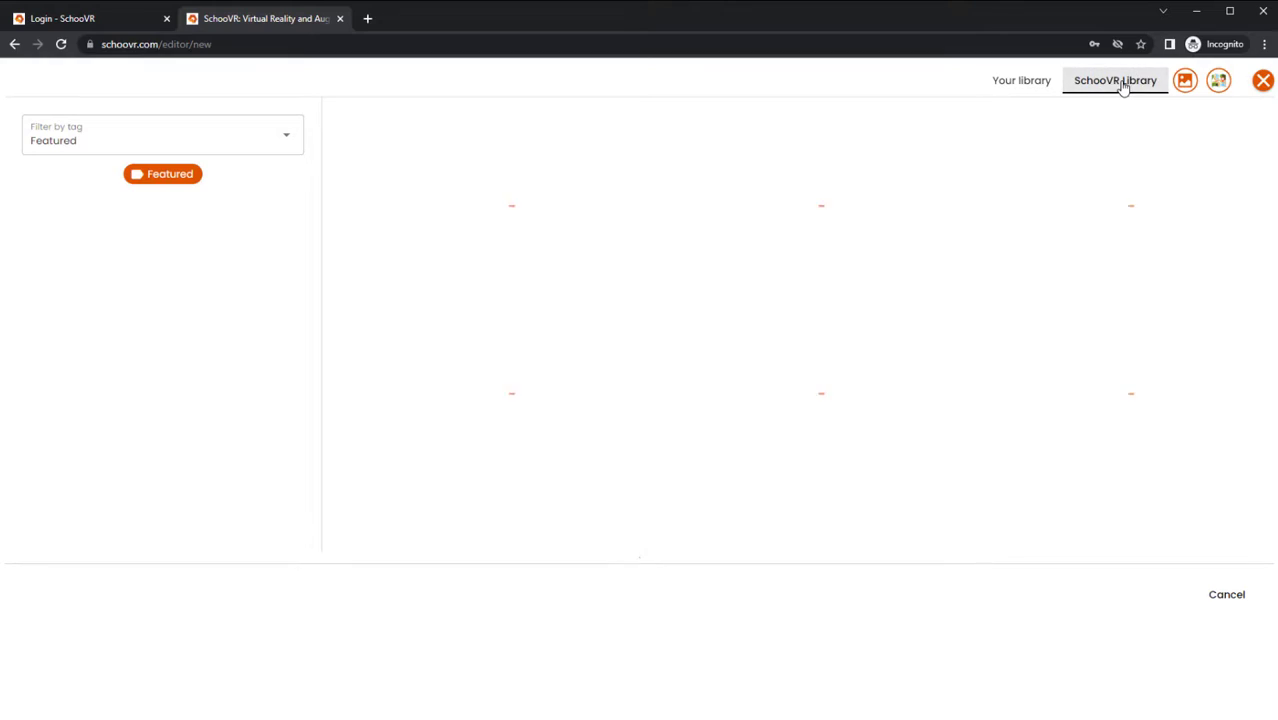
scroll(667, 316, down, 2)
scroll(667, 316, down, 6)
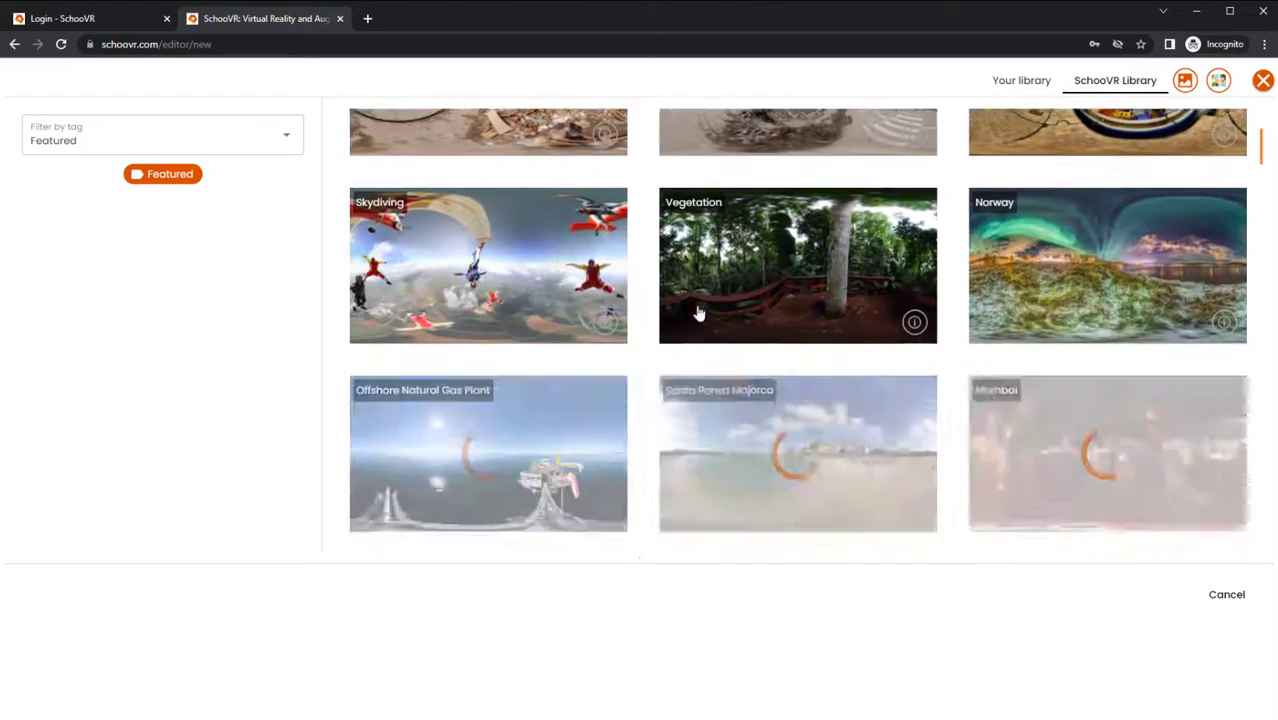
scroll(714, 303, down, 6)
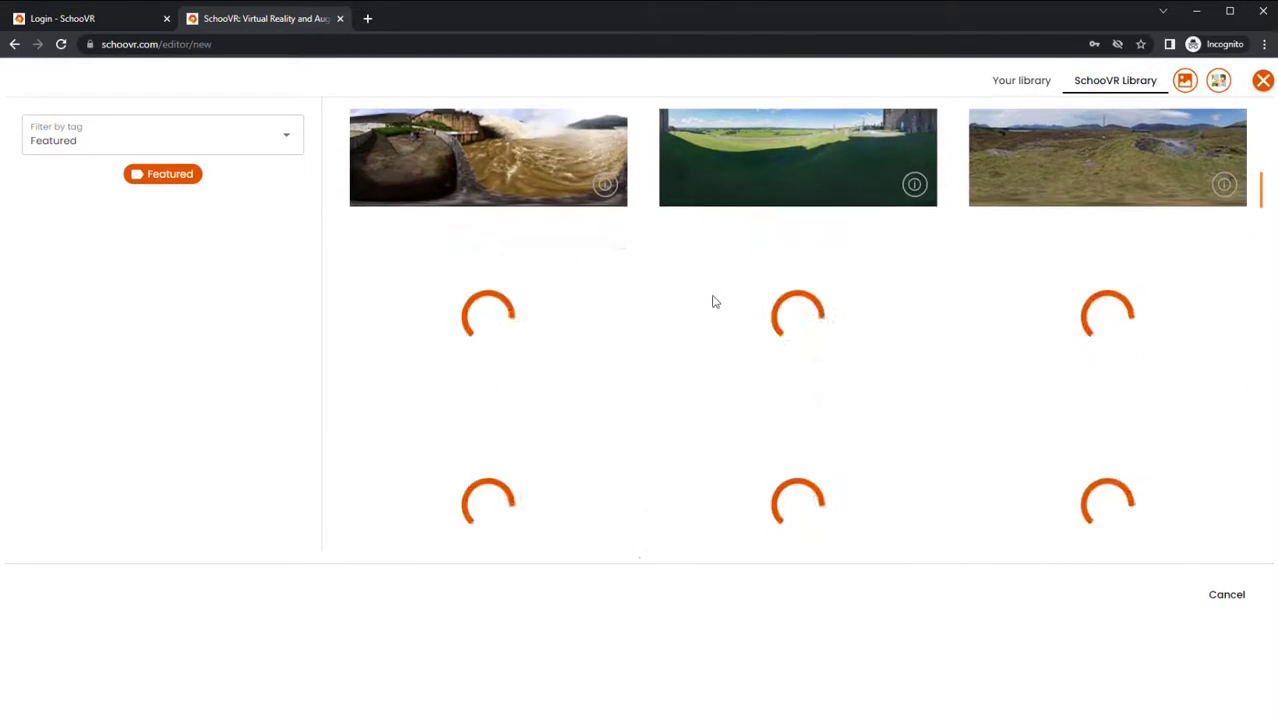
scroll(714, 303, down, 9)
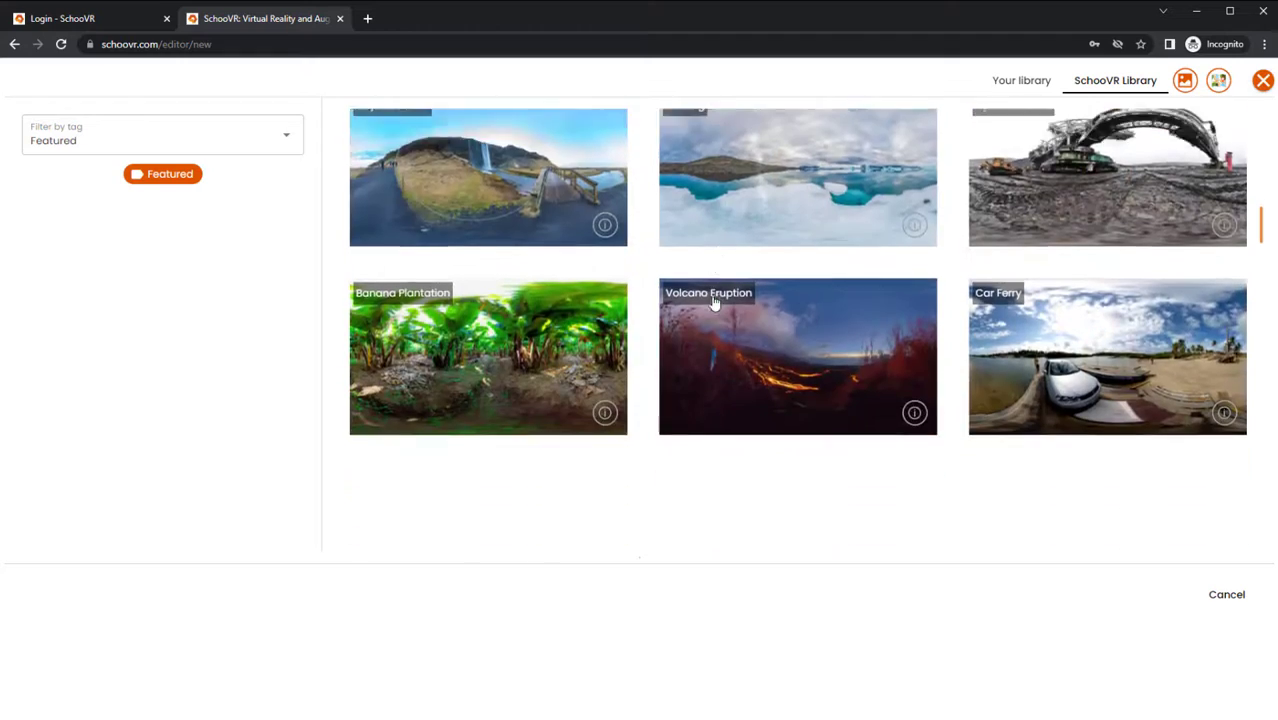
scroll(714, 303, down, 1)
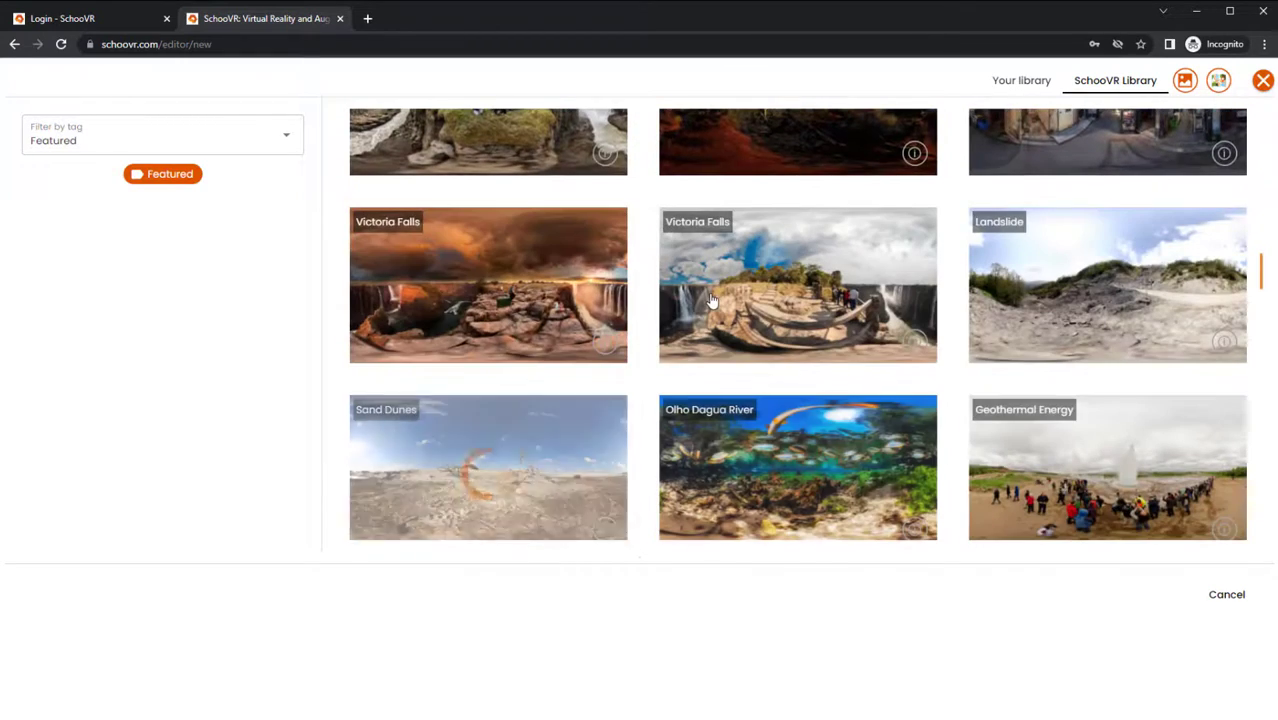
scroll(714, 302, down, 1)
scroll(720, 295, up, 1)
click(776, 262)
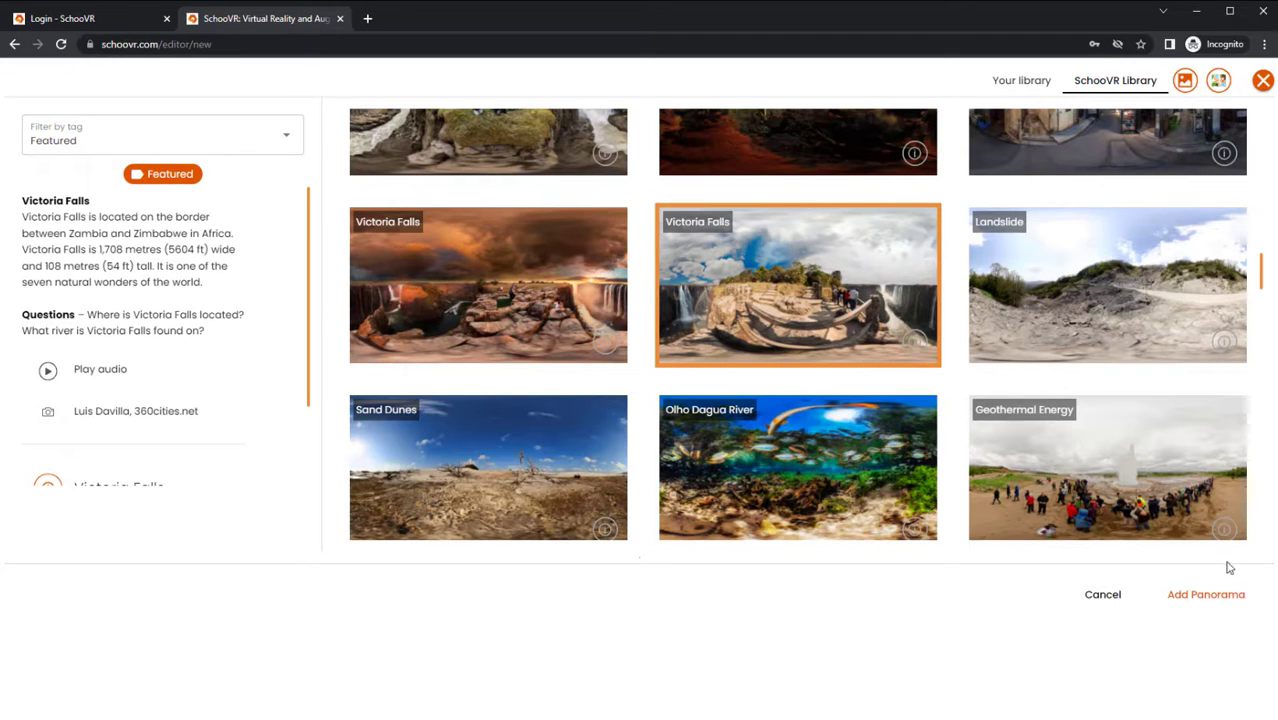
click(1206, 594)
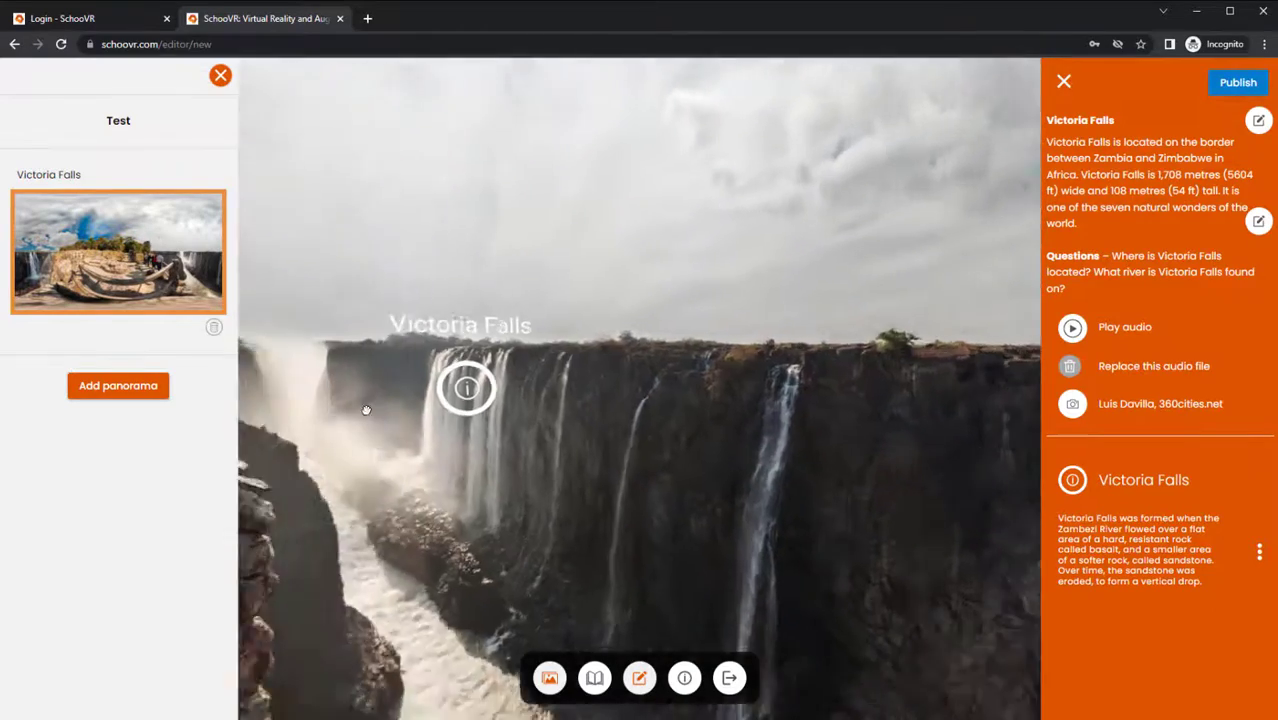
Publish the Test experience with its Victoria Falls scene and filter the playlist to saved experiences.
drag(366, 410, 290, 410)
drag(545, 401, 637, 384)
drag(484, 307, 900, 322)
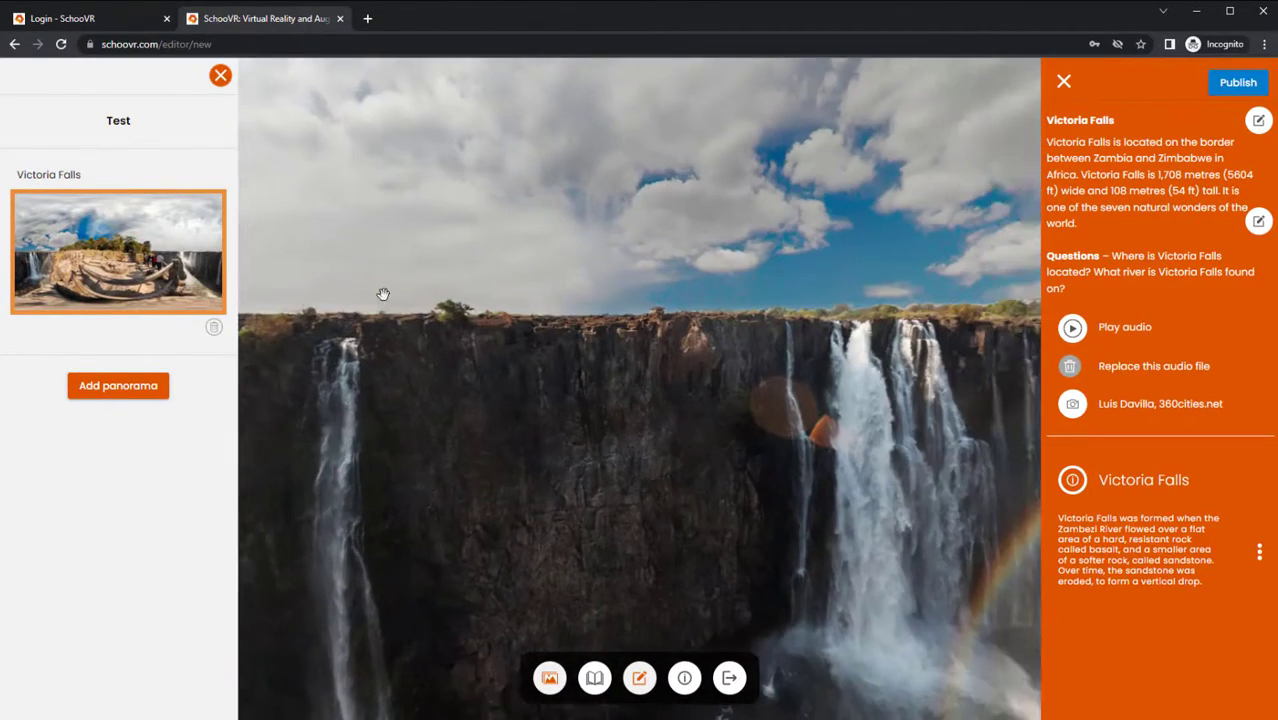
drag(382, 294, 753, 320)
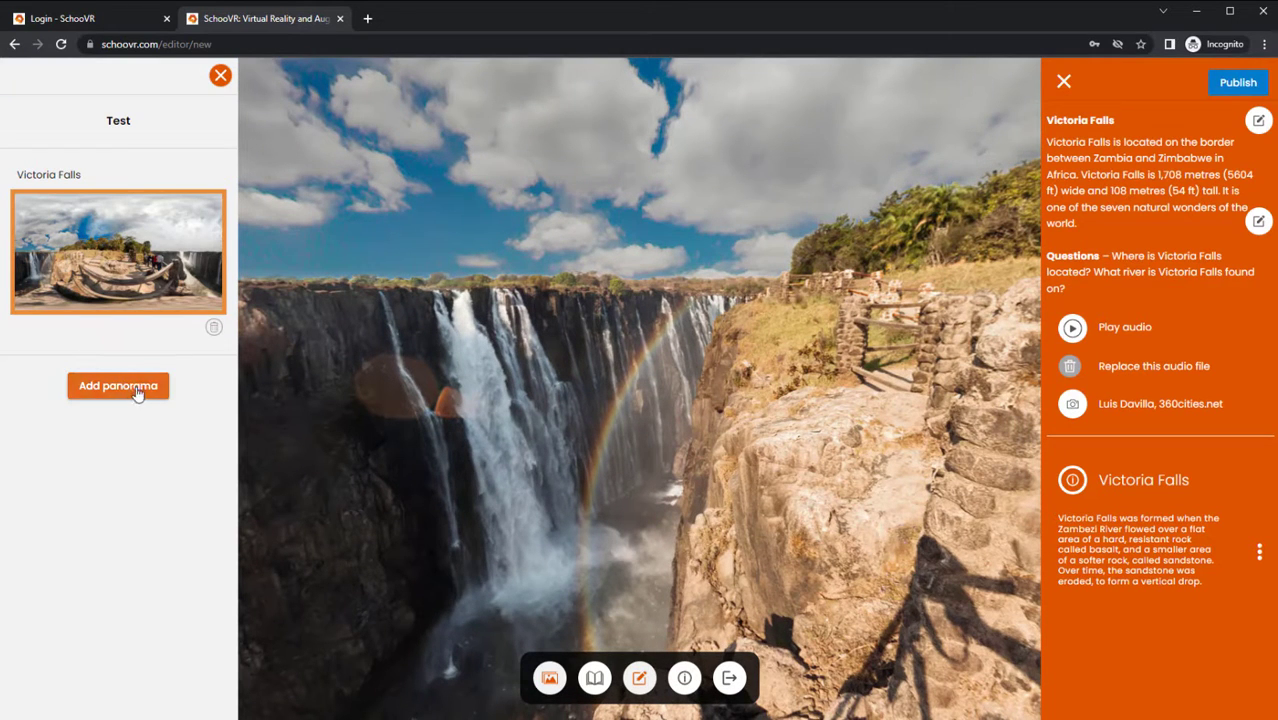
drag(634, 252, 738, 262)
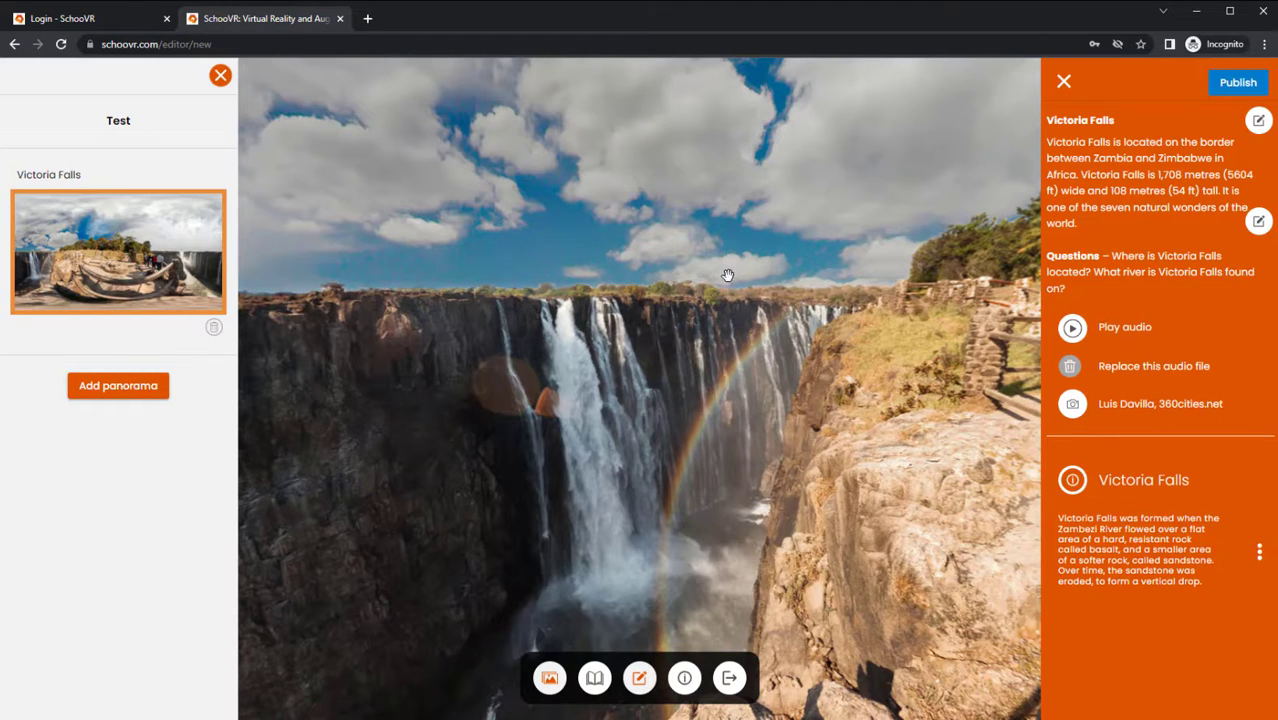
mouse_move(755, 307)
mouse_down()
mouse_move(848, 313)
mouse_move(760, 309)
mouse_up()
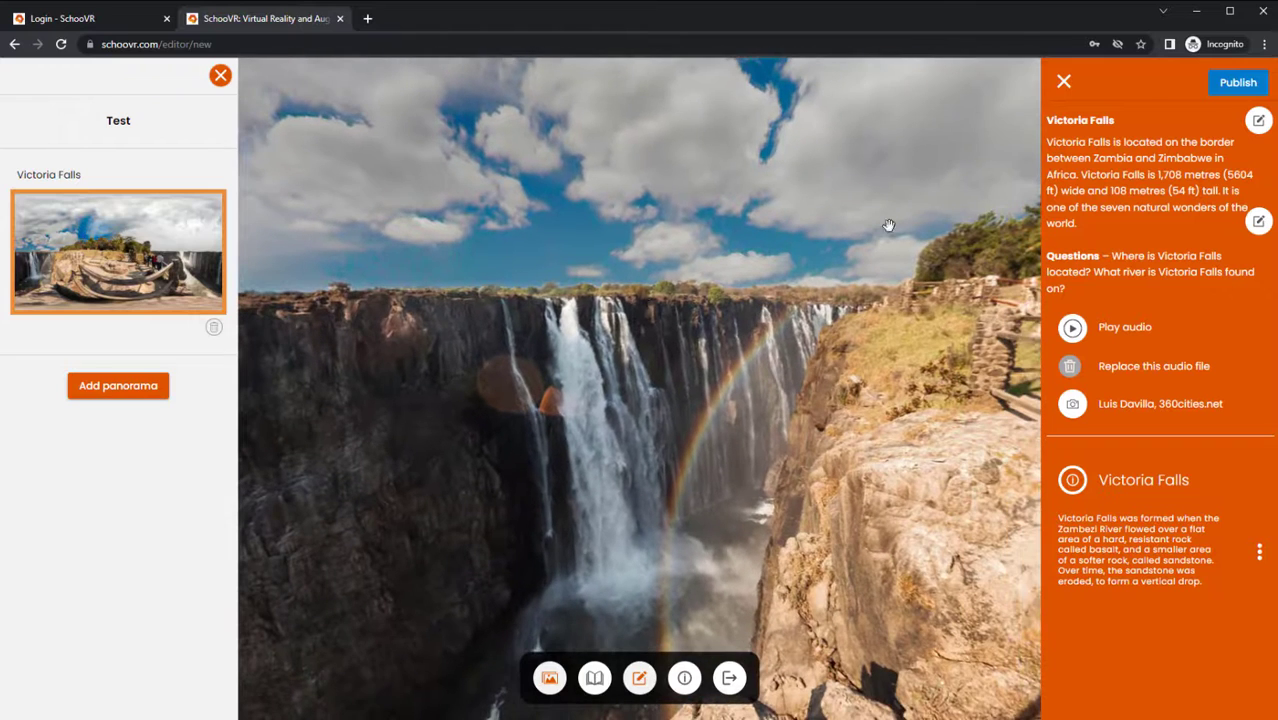
click(1238, 84)
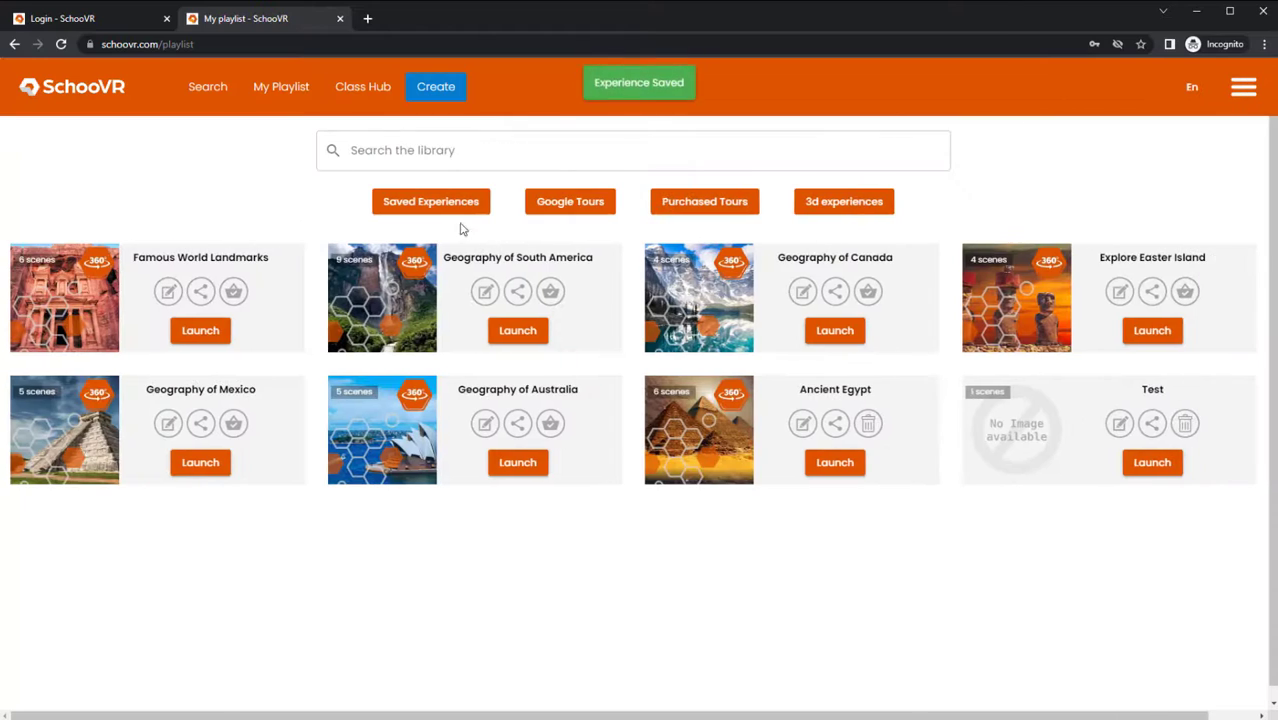
click(453, 212)
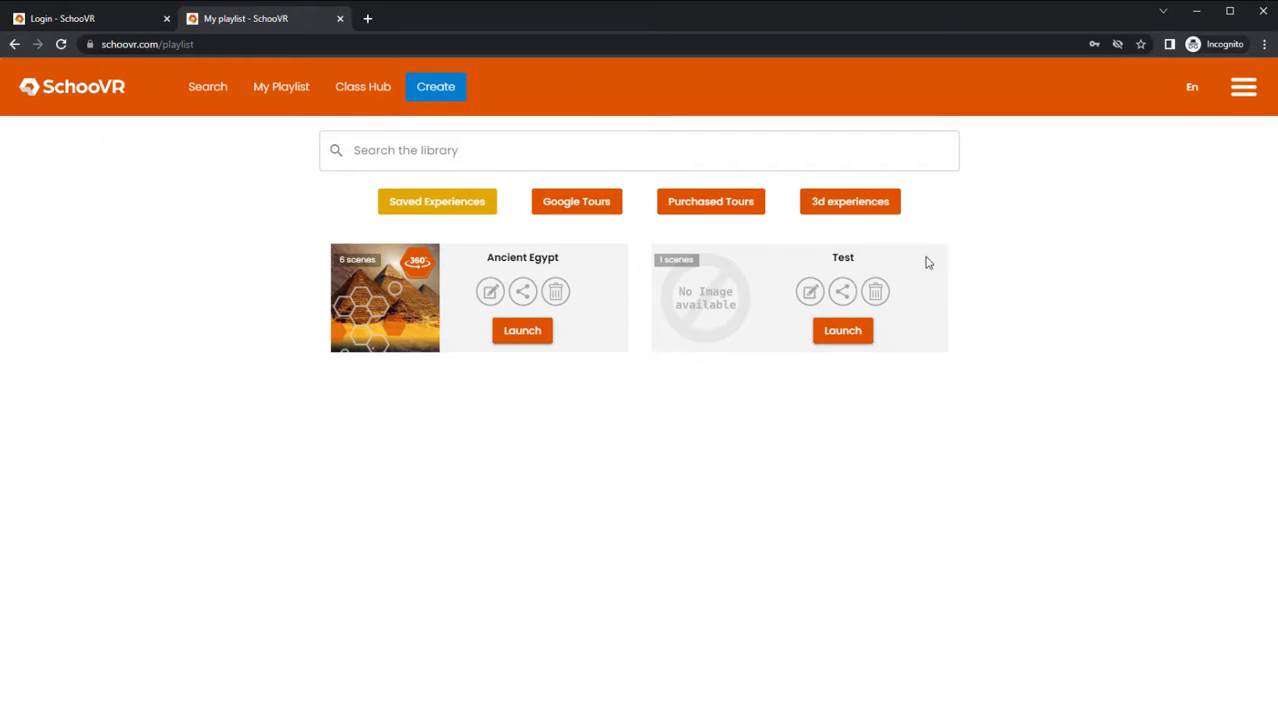
Launch the Test experience as a live session, dismissing the audience sharing notice, and check the Victoria Falls scene details.
click(843, 332)
click(736, 443)
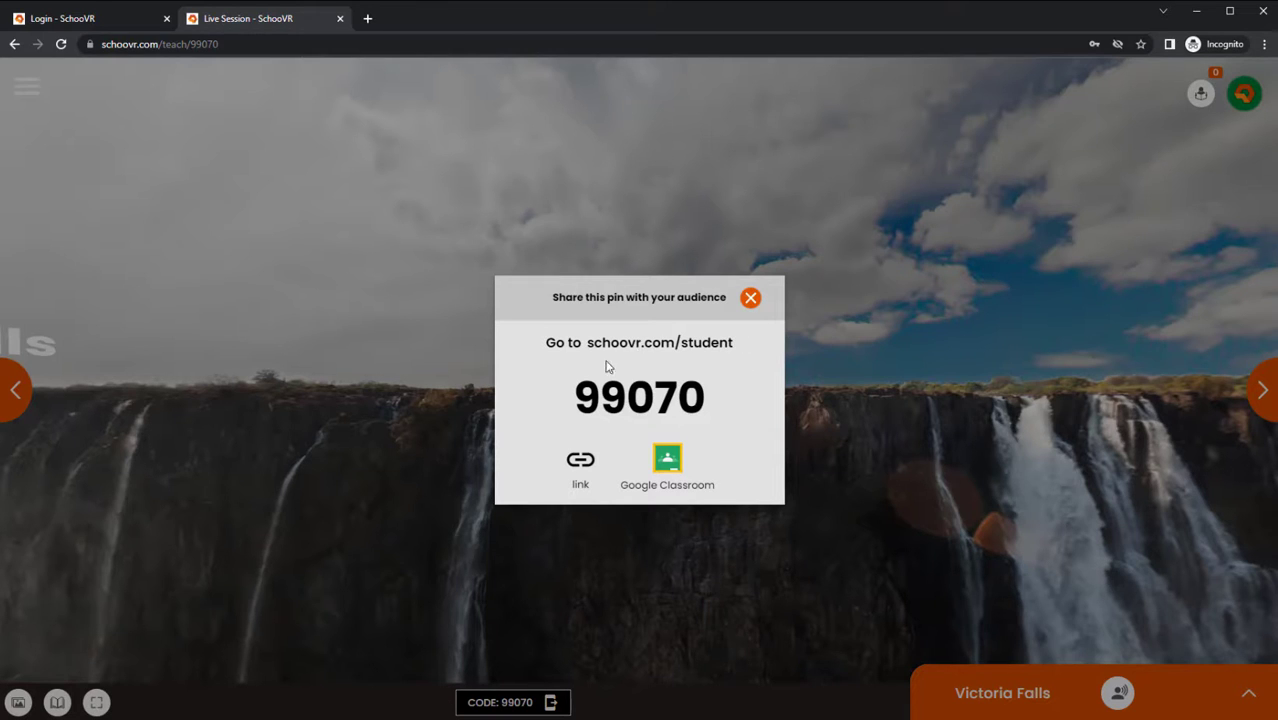
click(750, 298)
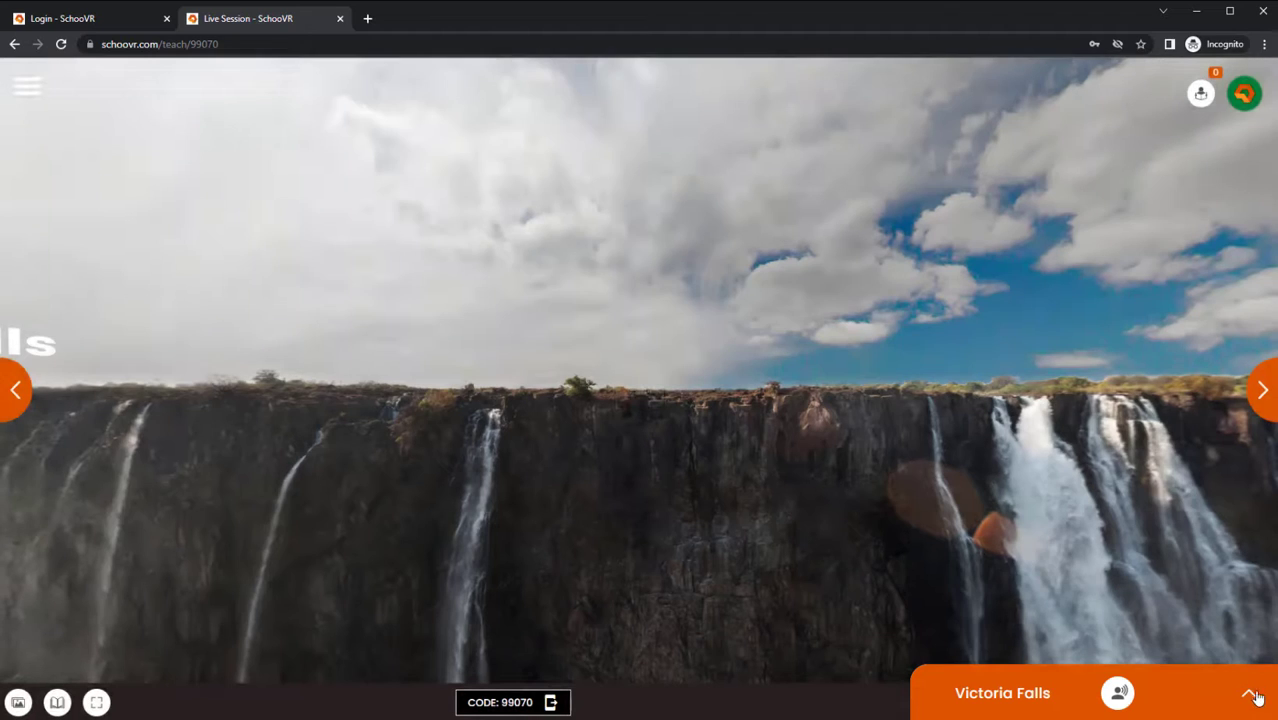
click(1252, 695)
click(1249, 381)
Start the VR session from the live session's options, hide the options, and look around the Victoria Falls scene.
click(22, 89)
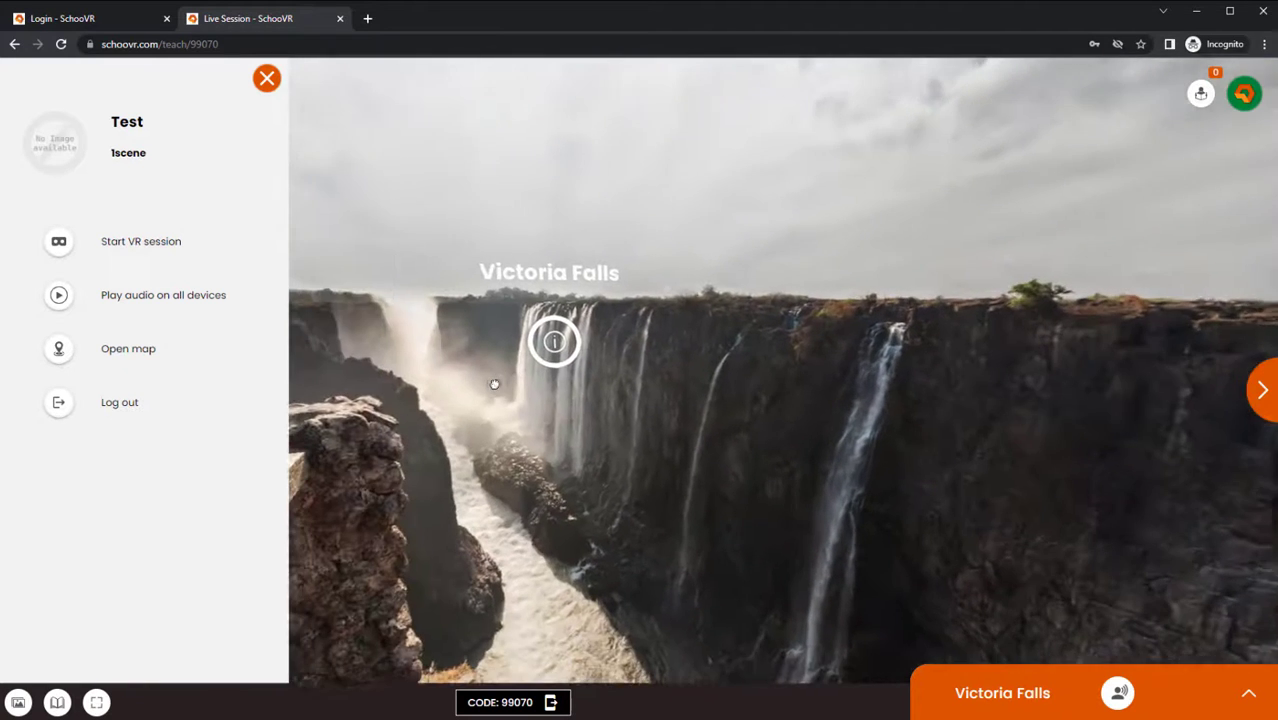
click(181, 257)
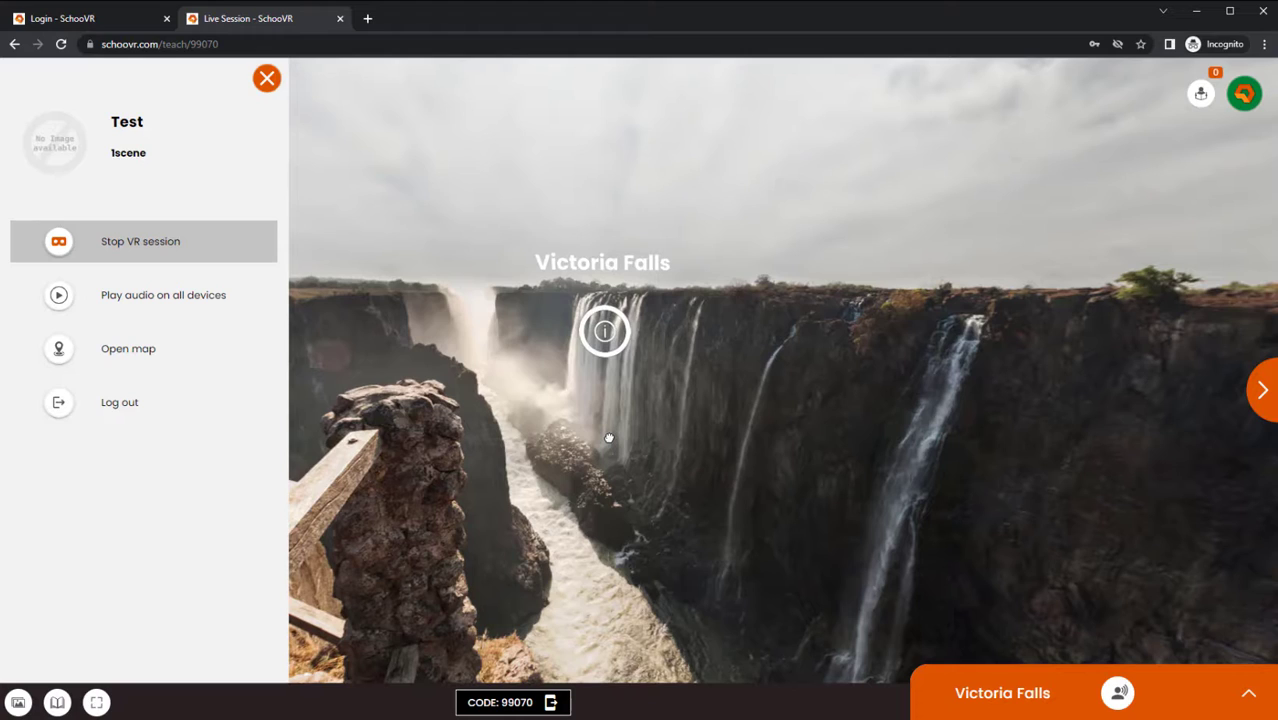
drag(815, 313, 863, 313)
click(267, 79)
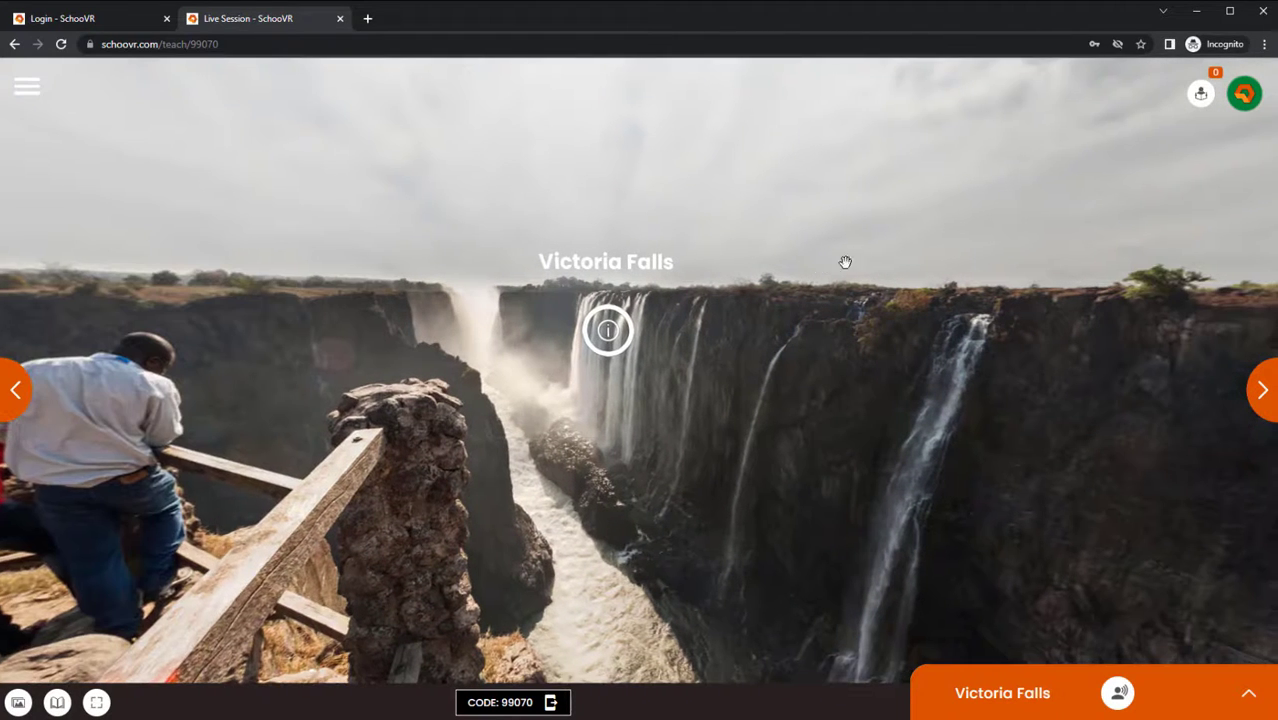
drag(724, 272, 796, 266)
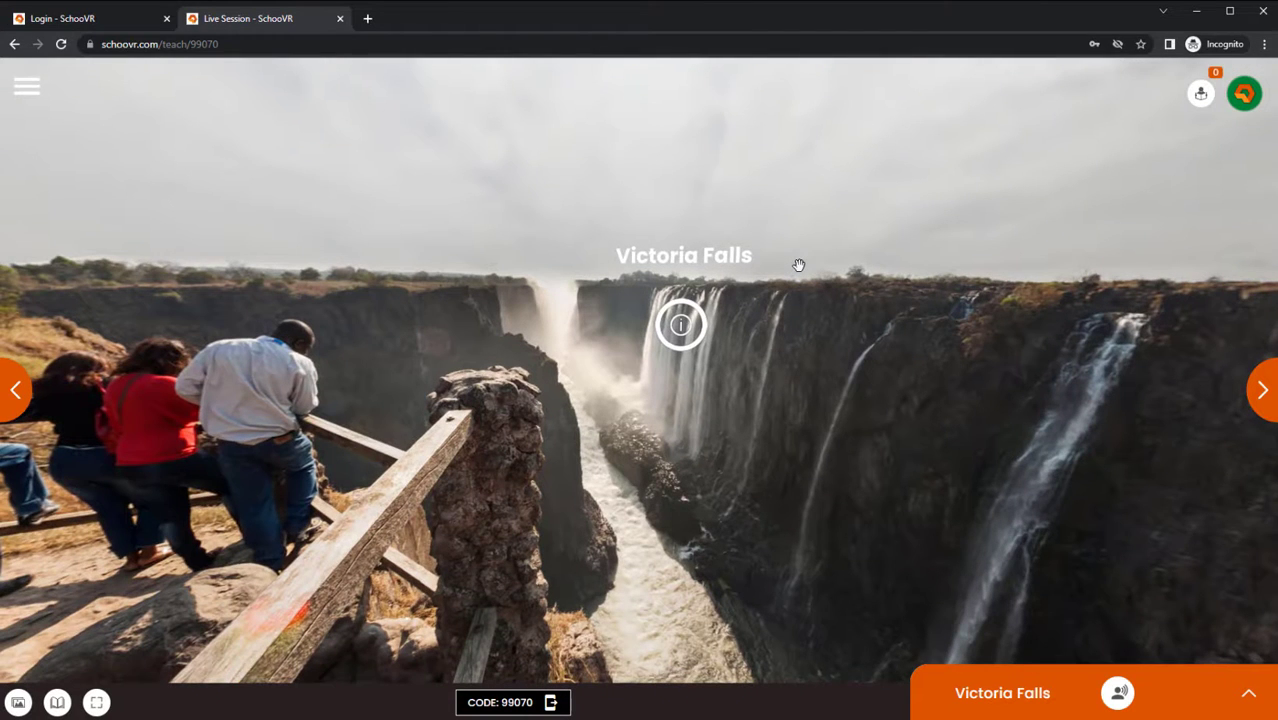